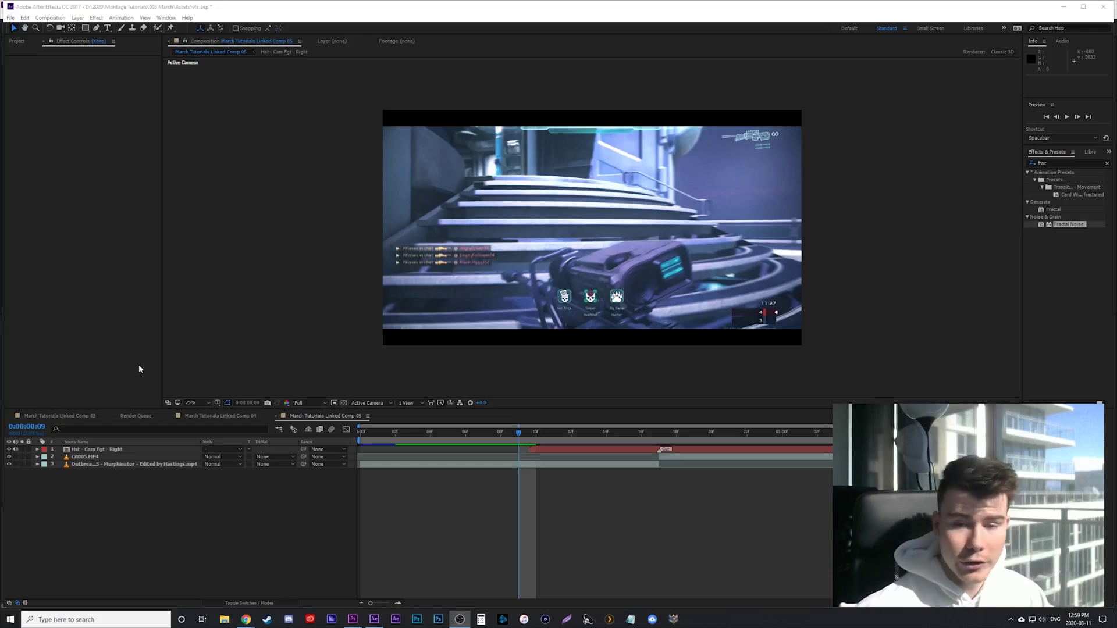
Step: Create a new 1920×1080 composition, Comp 2, with the default settings
click(50, 18)
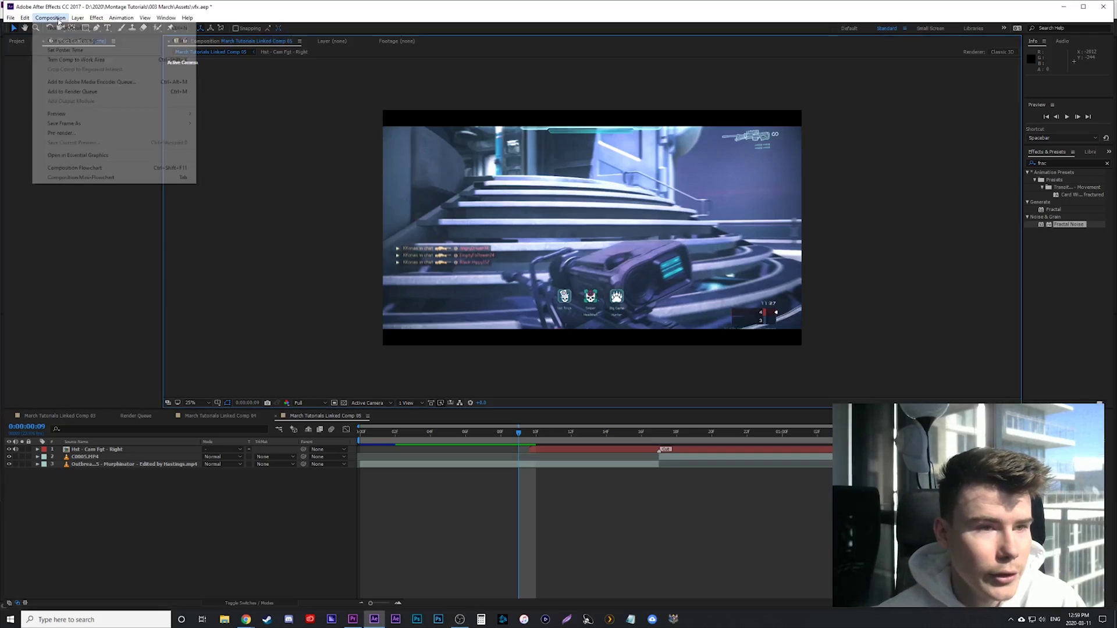
click(69, 28)
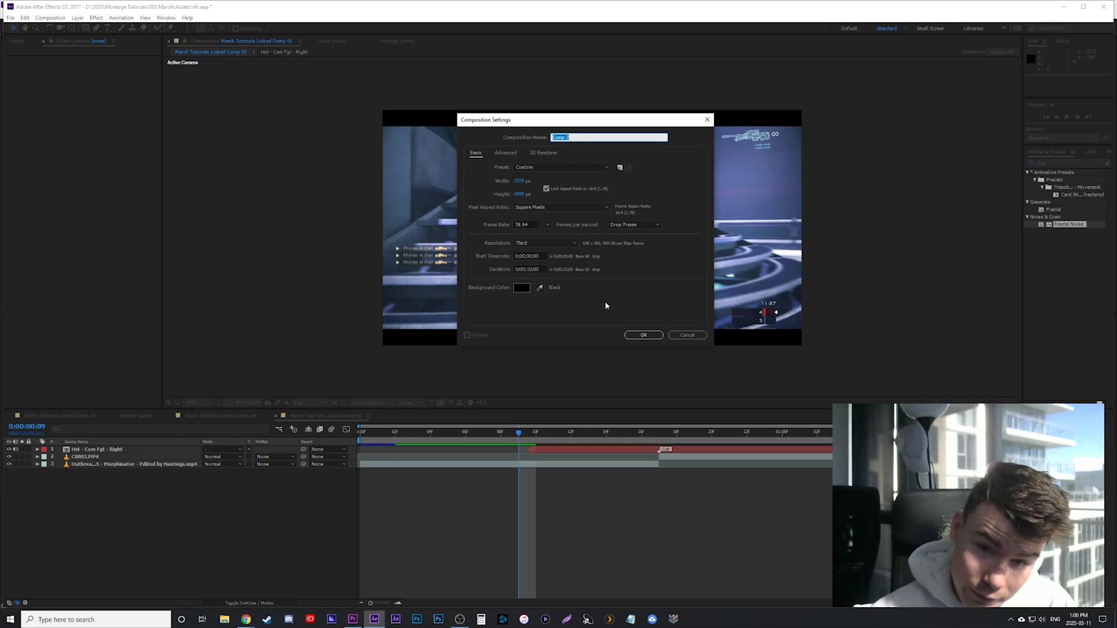
click(644, 335)
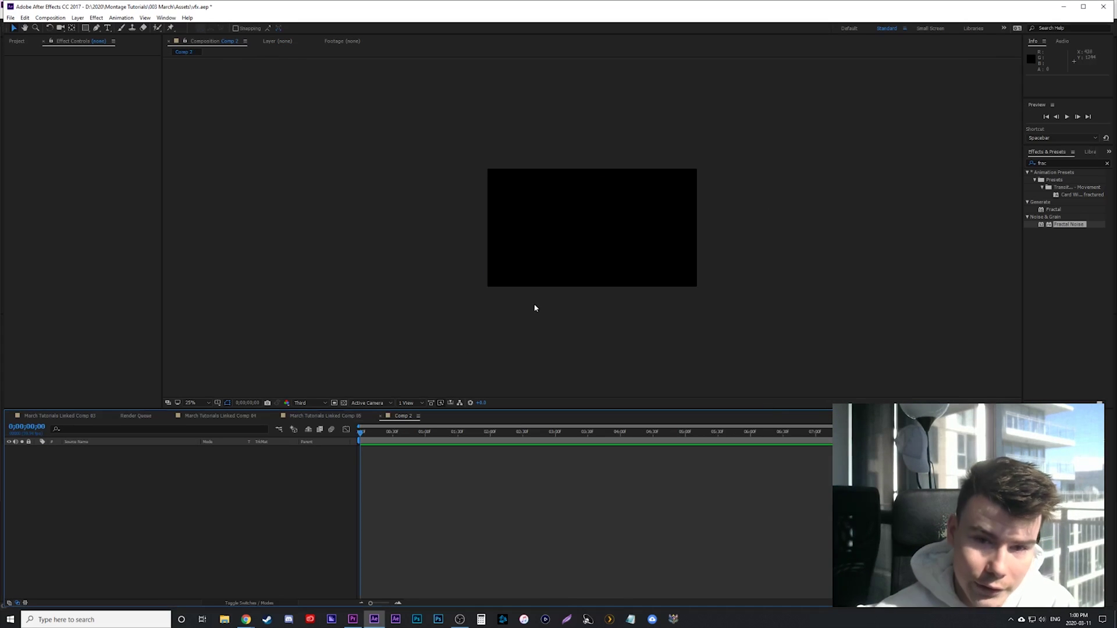
scroll(535, 307, up, 2)
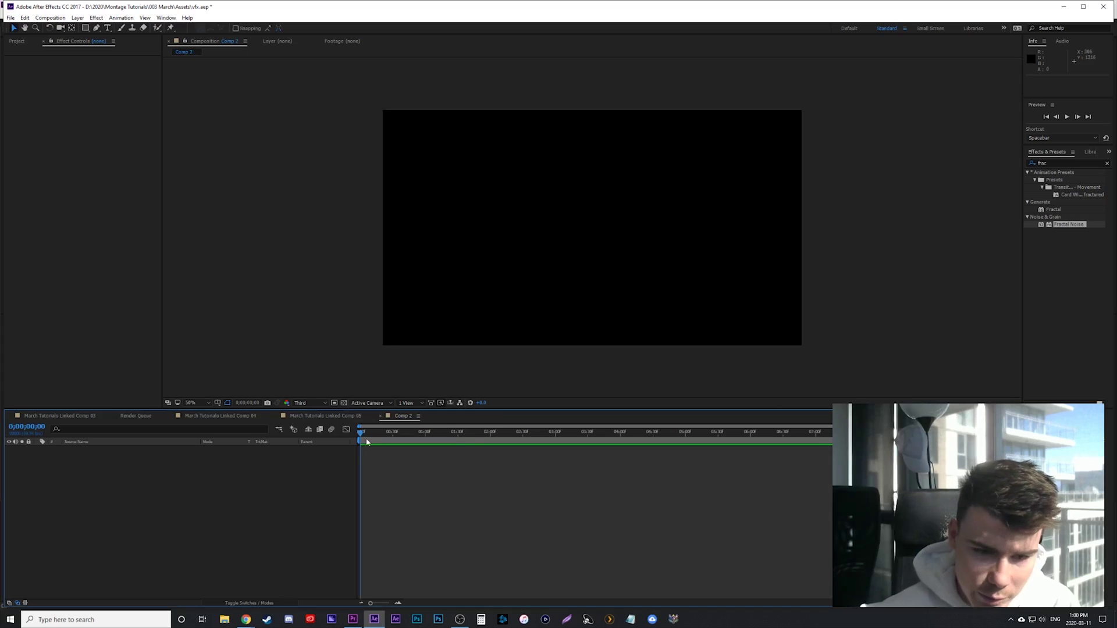
drag(367, 410, 367, 420)
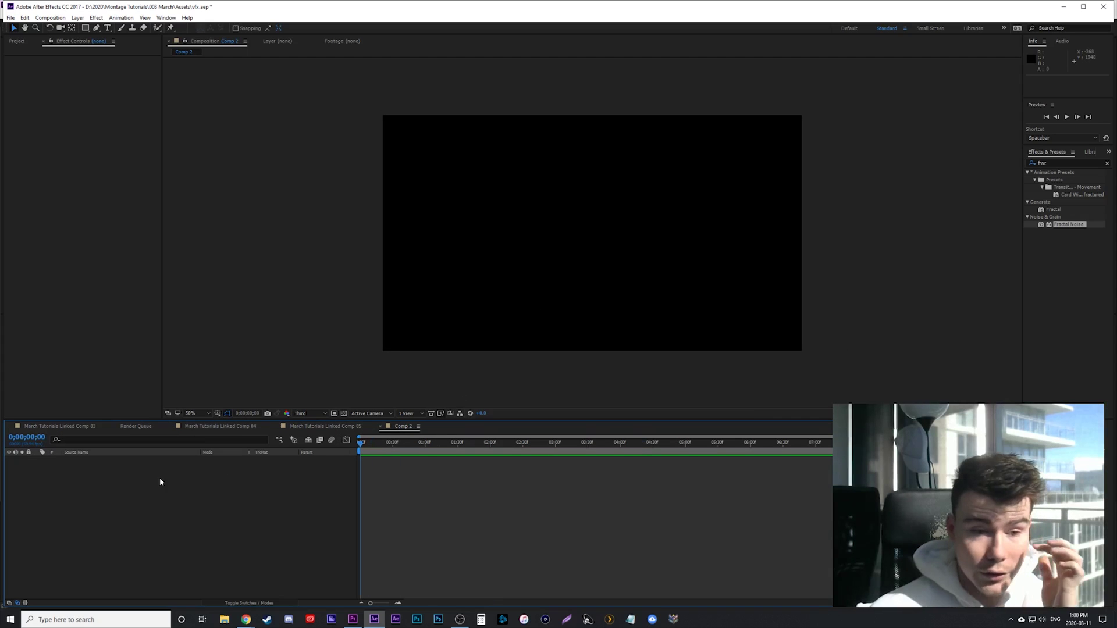
Step: Add a full-frame black solid layer, Black Solid 2, to Comp 2
click(78, 17)
mouse_move(93, 30)
click(247, 37)
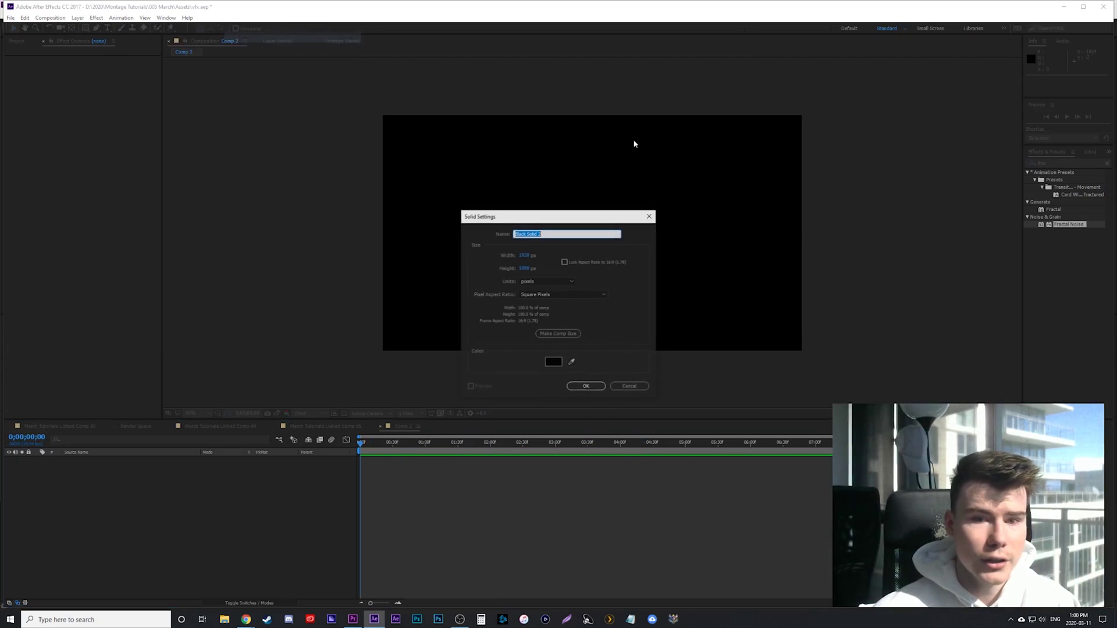
click(587, 387)
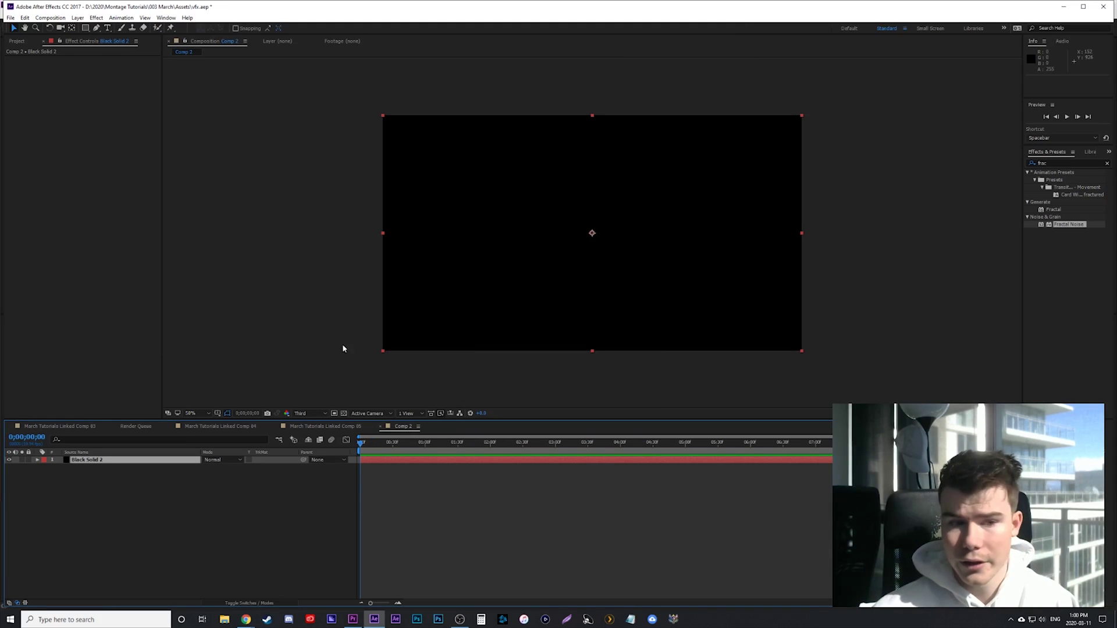
Step: Draw a rectangle mask across the solid's middle and show the Title/Action Safe guides
click(86, 29)
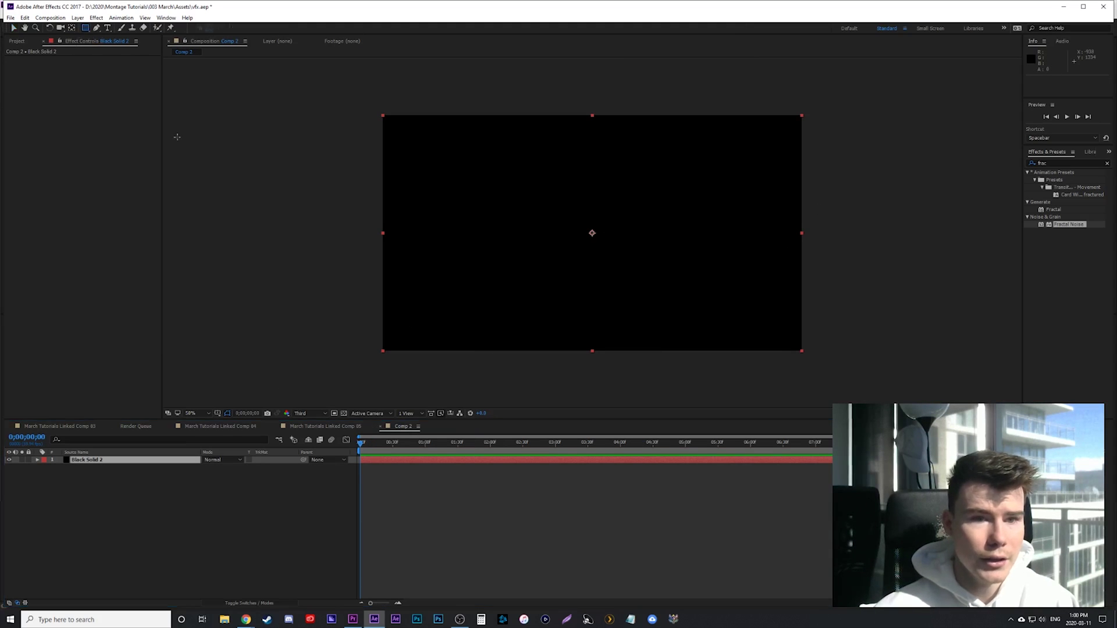
drag(347, 185, 838, 266)
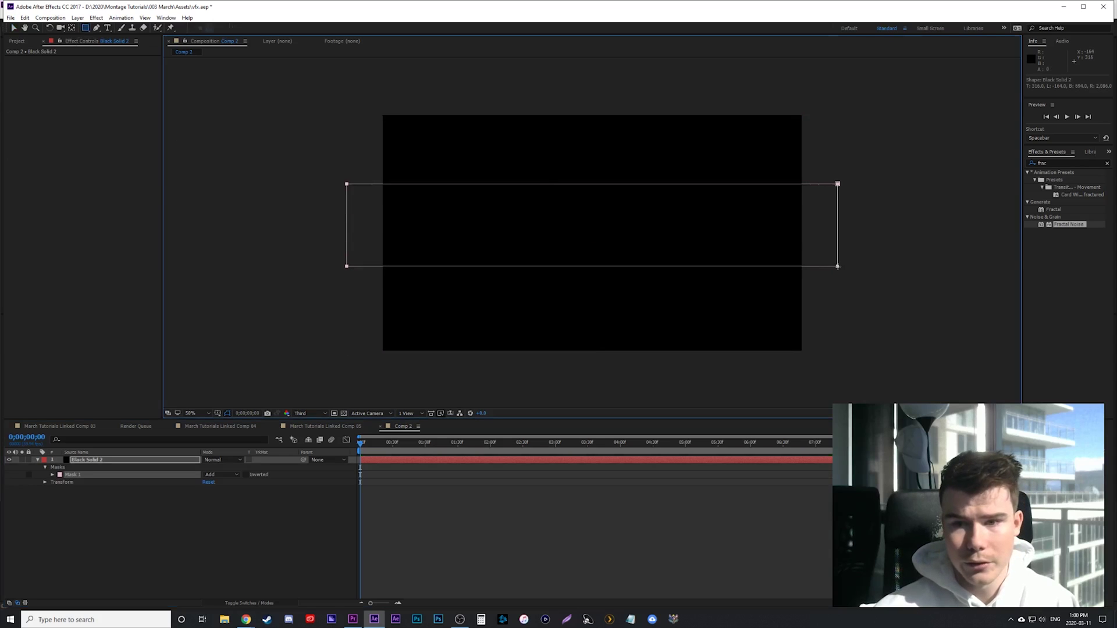
click(218, 414)
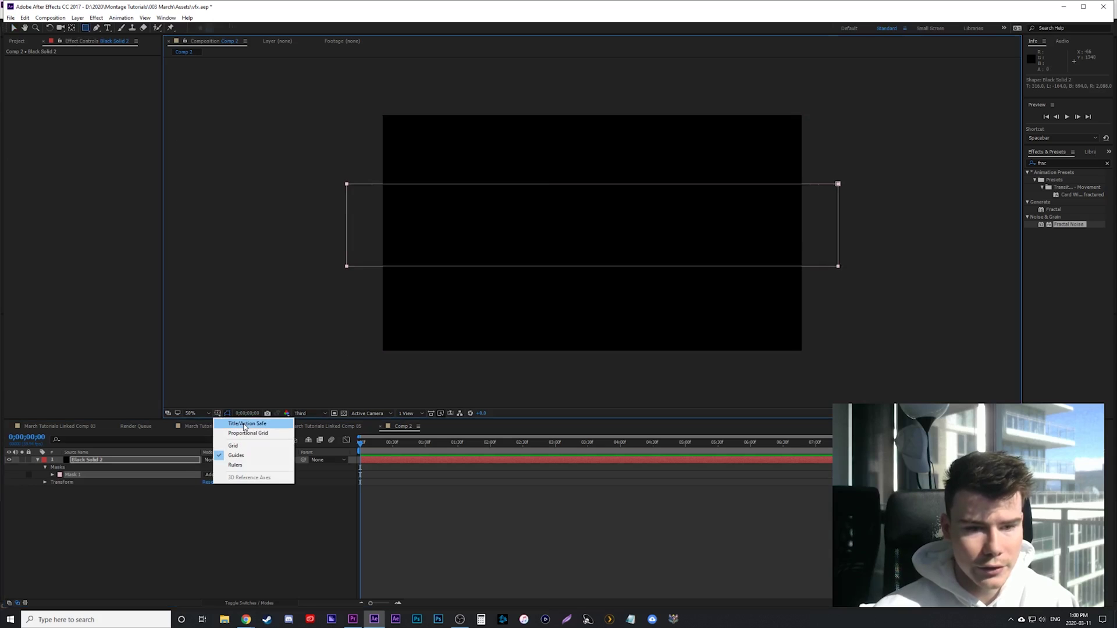
click(280, 424)
Step: Extend Mask 1's bottom edge downward and raise its top edge slightly
click(13, 27)
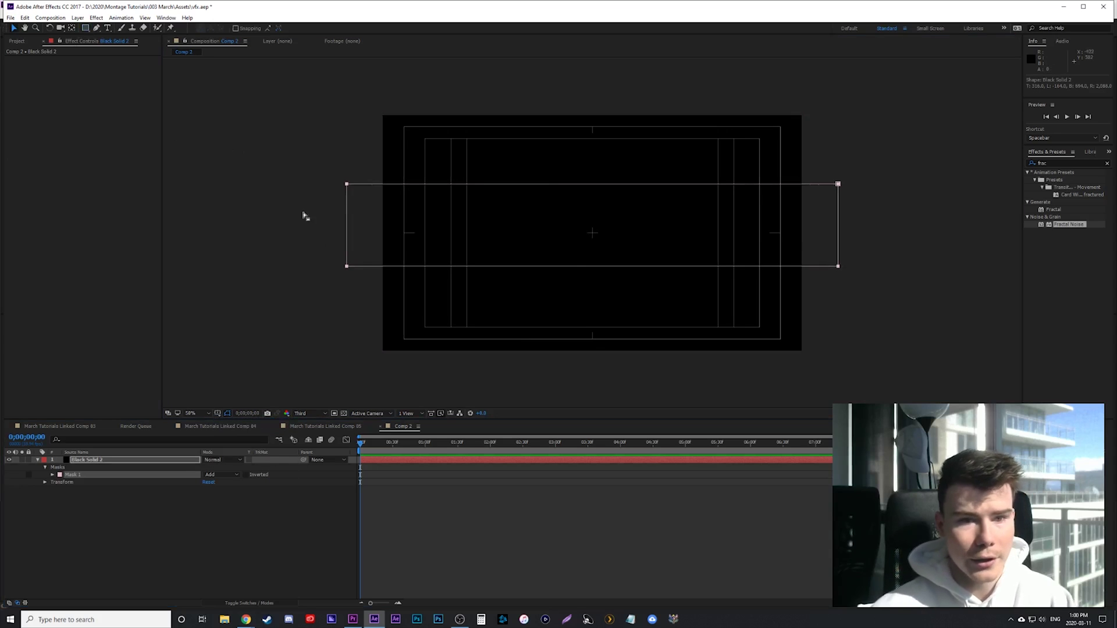
click(289, 243)
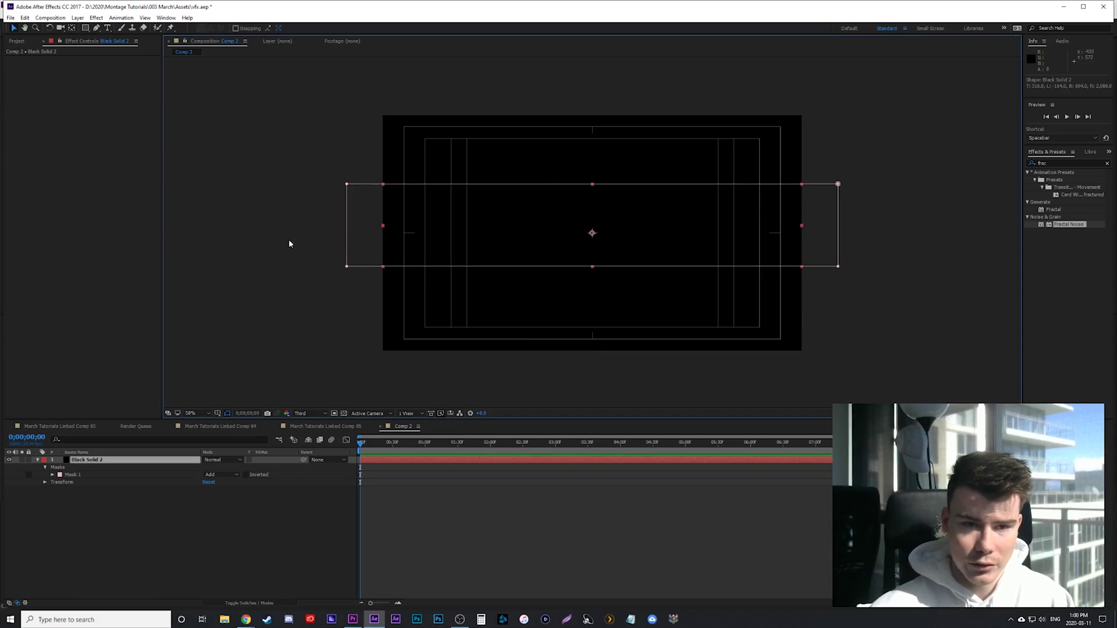
click(544, 268)
mouse_move(544, 267)
mouse_down()
mouse_move(547, 351)
mouse_move(547, 253)
mouse_move(547, 289)
mouse_up()
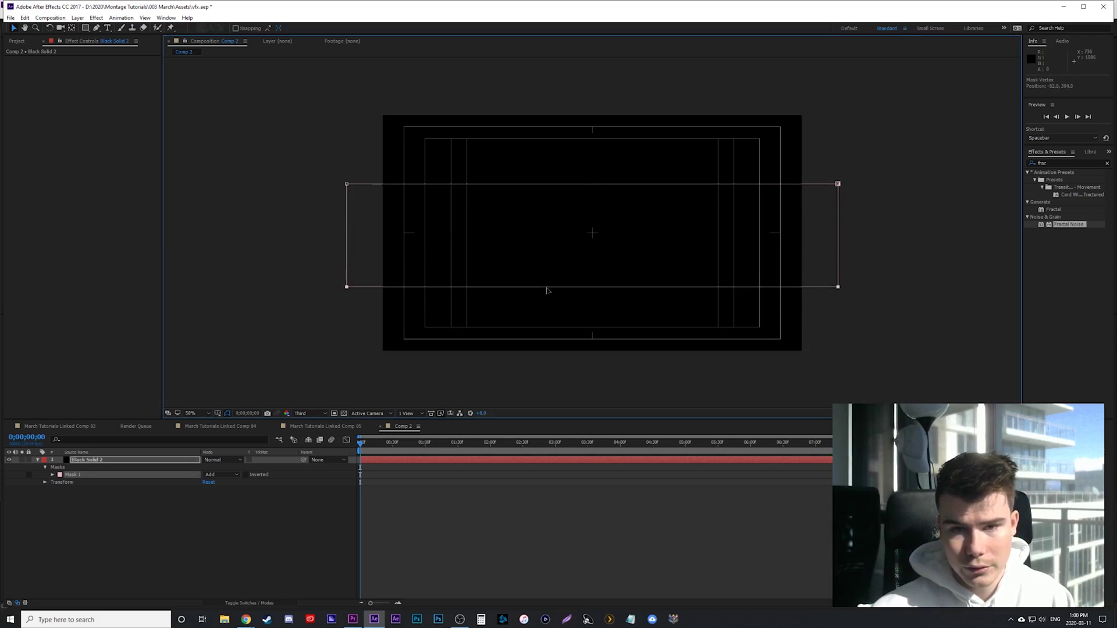
drag(533, 186, 533, 173)
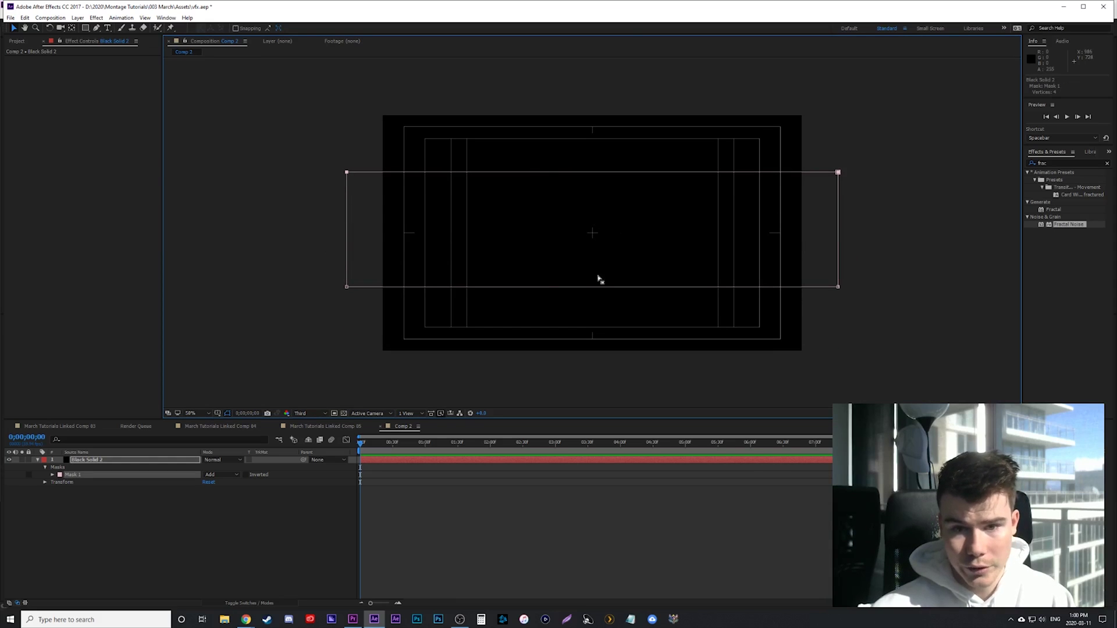
click(1052, 226)
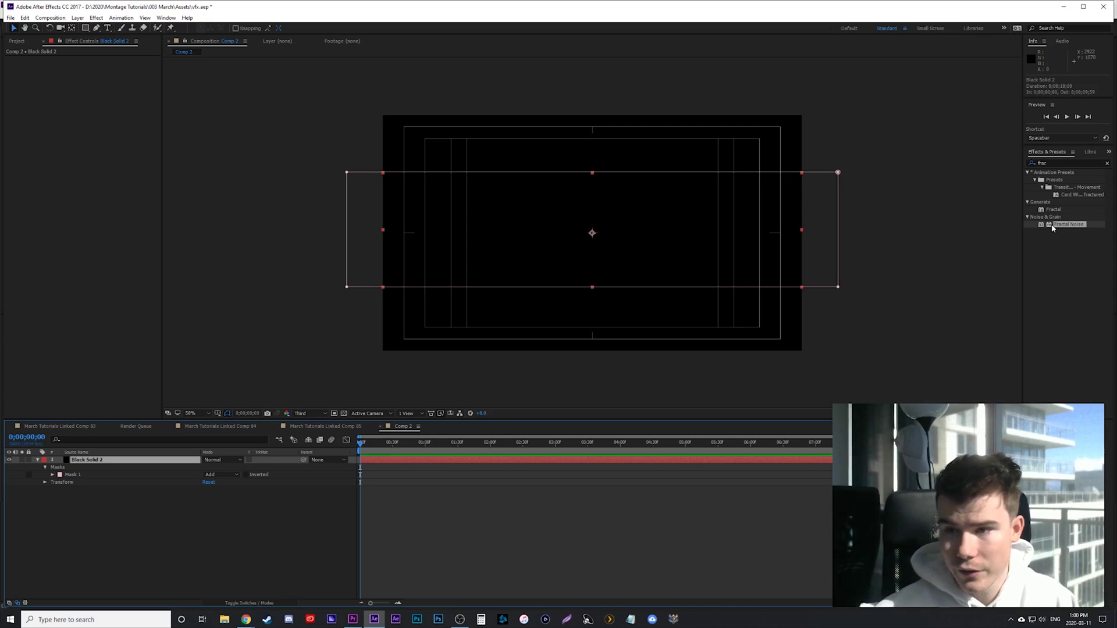
Step: Apply Fractal Noise to Black Solid 2 and set Mask 1's mode to Subtract
drag(1051, 226, 165, 461)
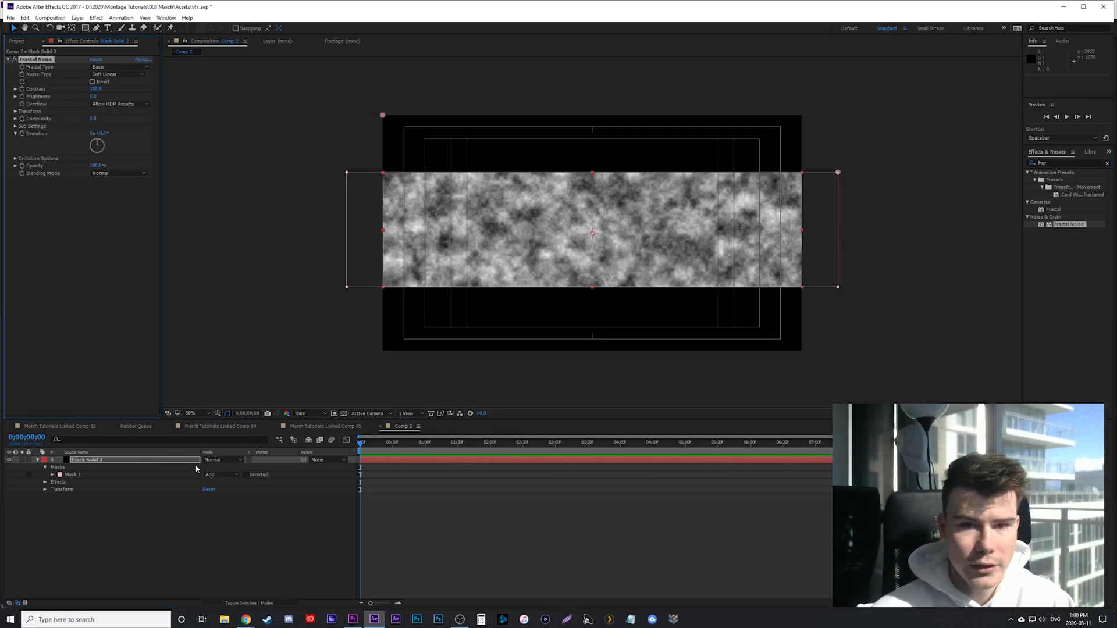
click(228, 477)
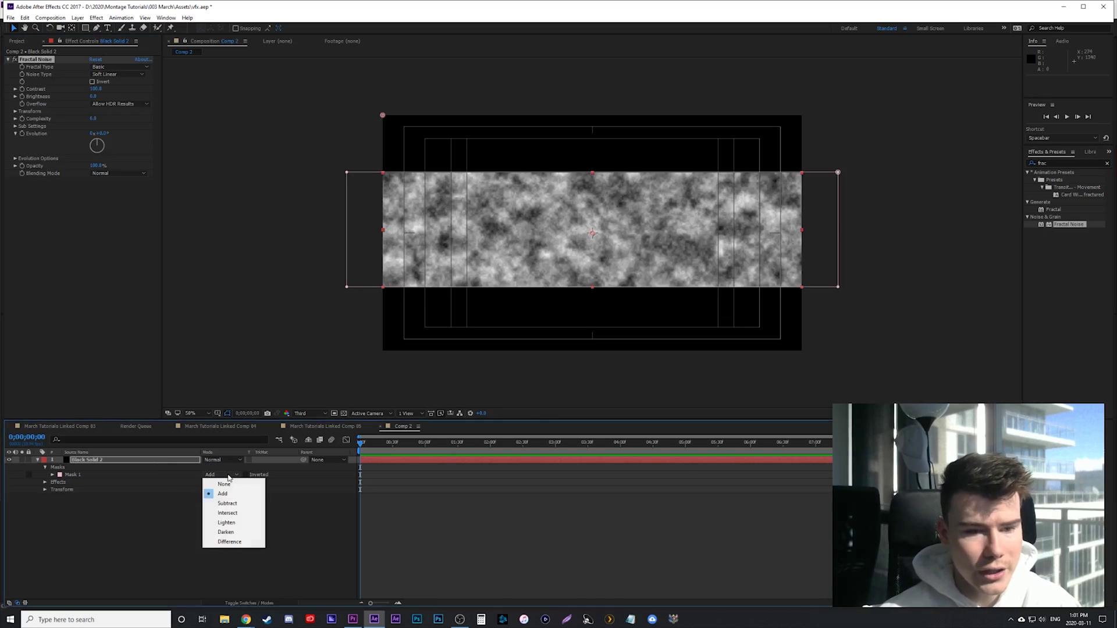
click(217, 499)
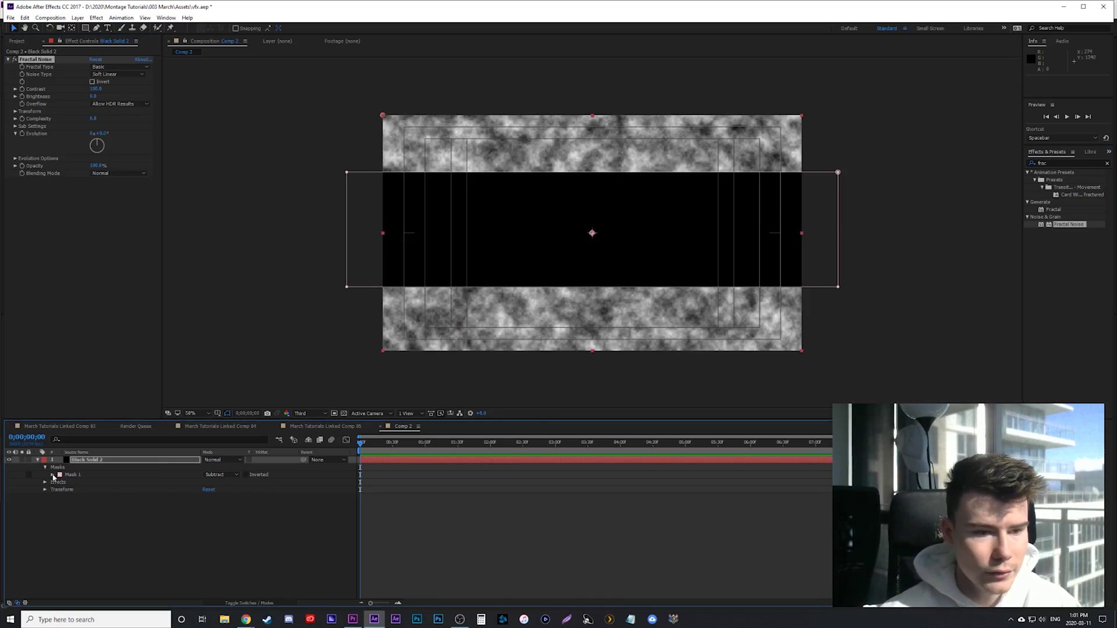
Step: Feather Mask 1 by about 232 px and widen its top and bottom edges
click(52, 475)
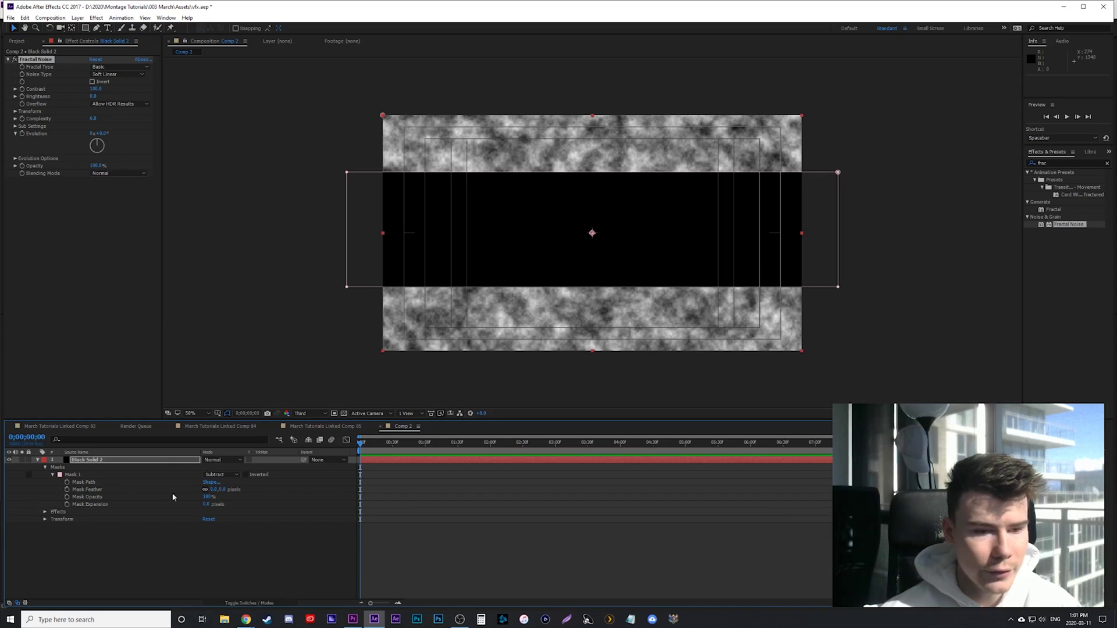
text(1)
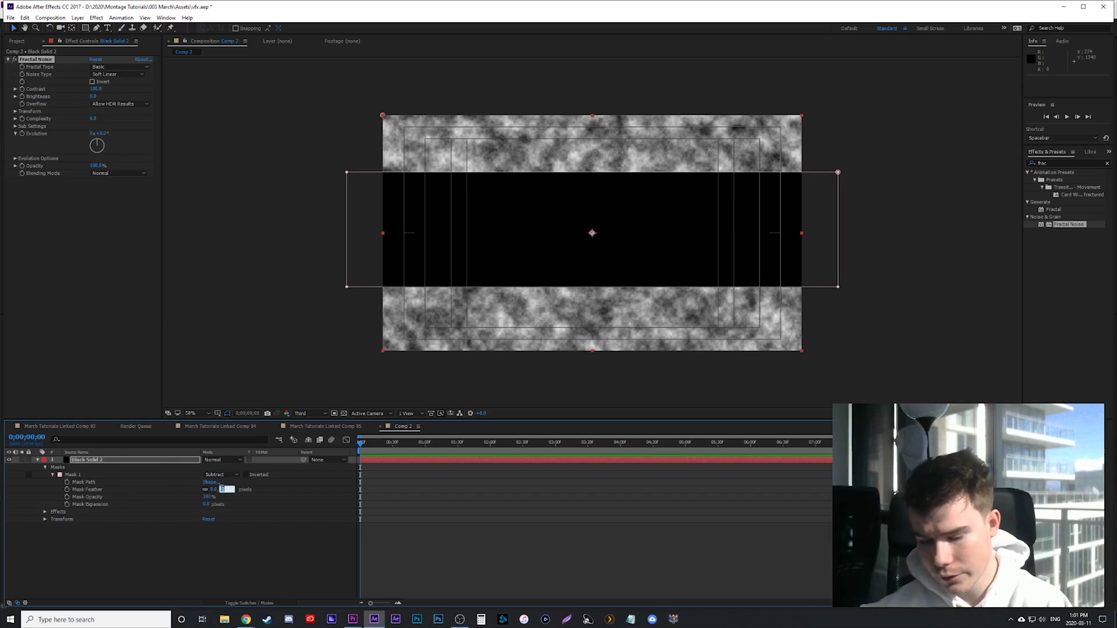
text(00)
key(Return)
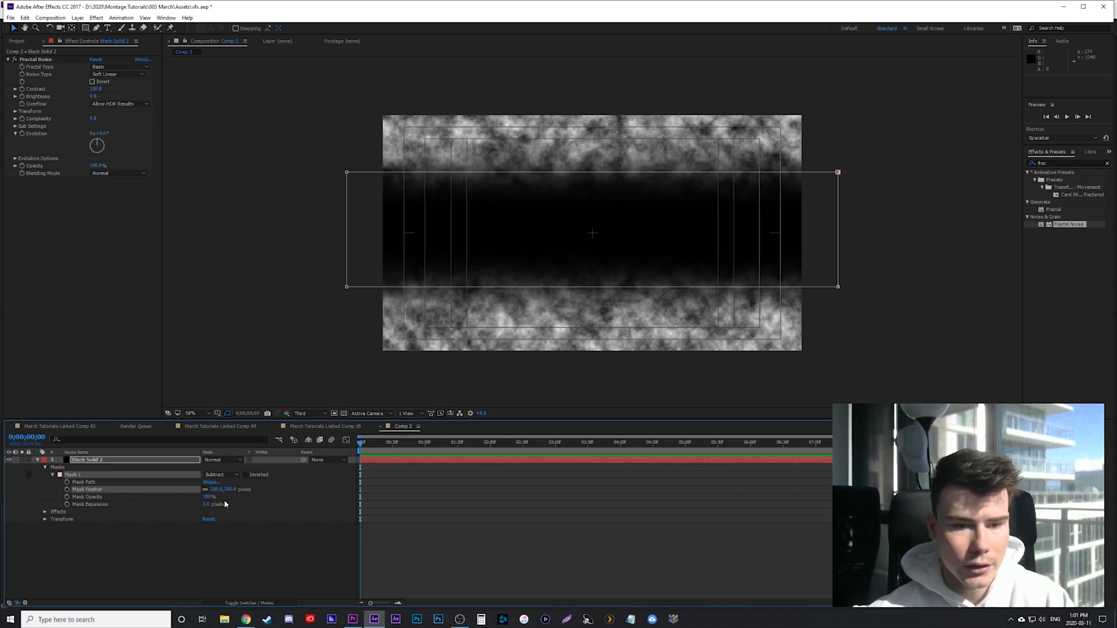
drag(228, 491, 244, 490)
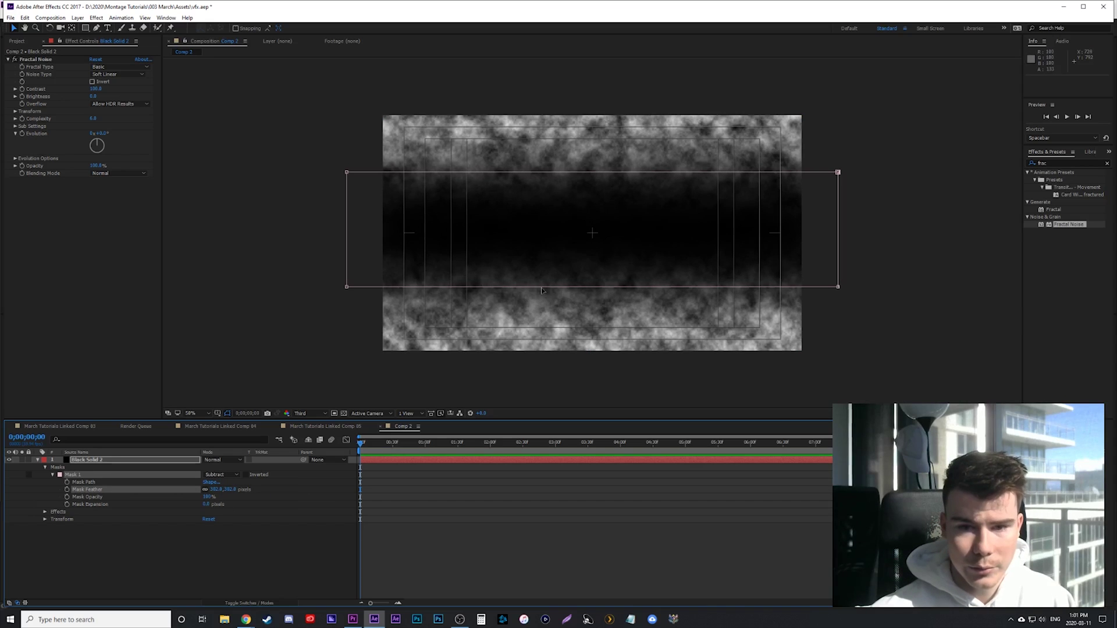
drag(541, 288, 543, 313)
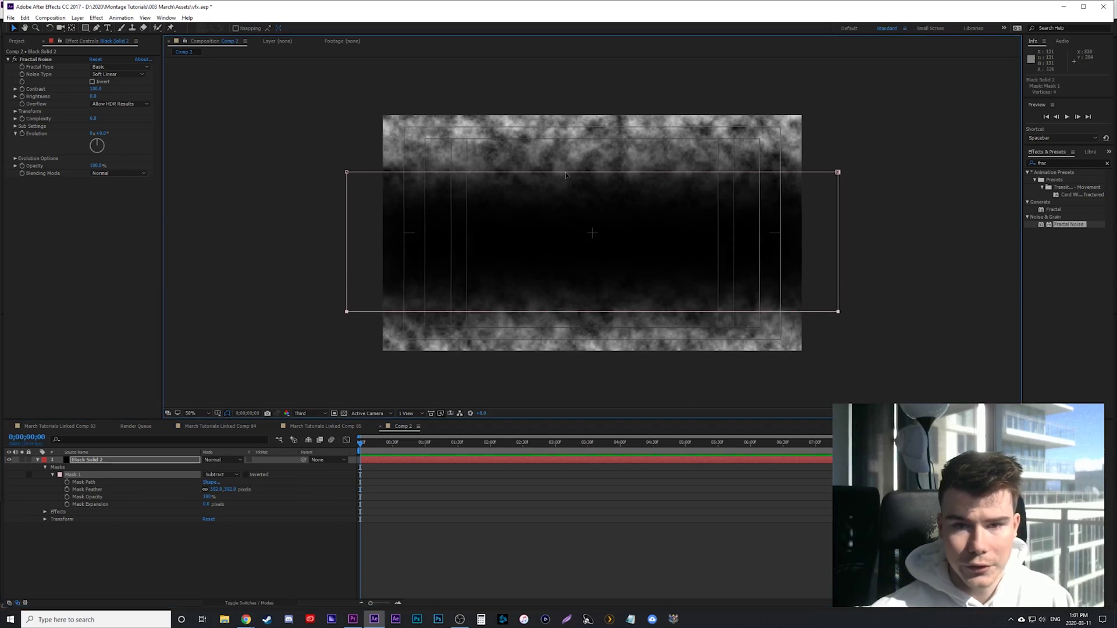
drag(564, 173, 564, 161)
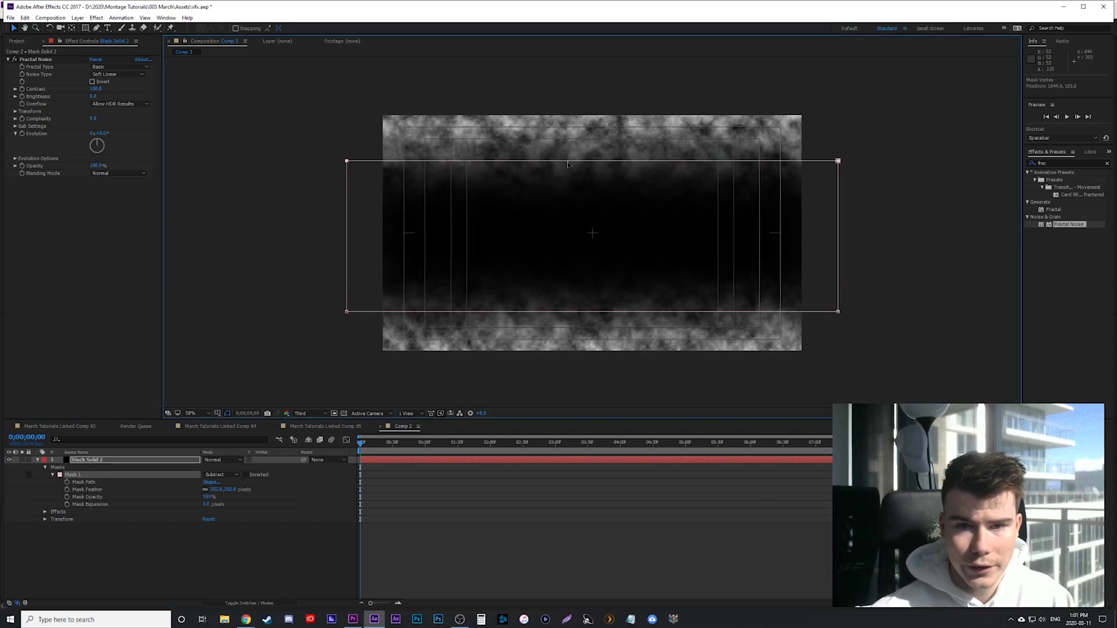
Step: Set the Fractal Noise Contrast to 2400 and Brightness to 300
click(44, 61)
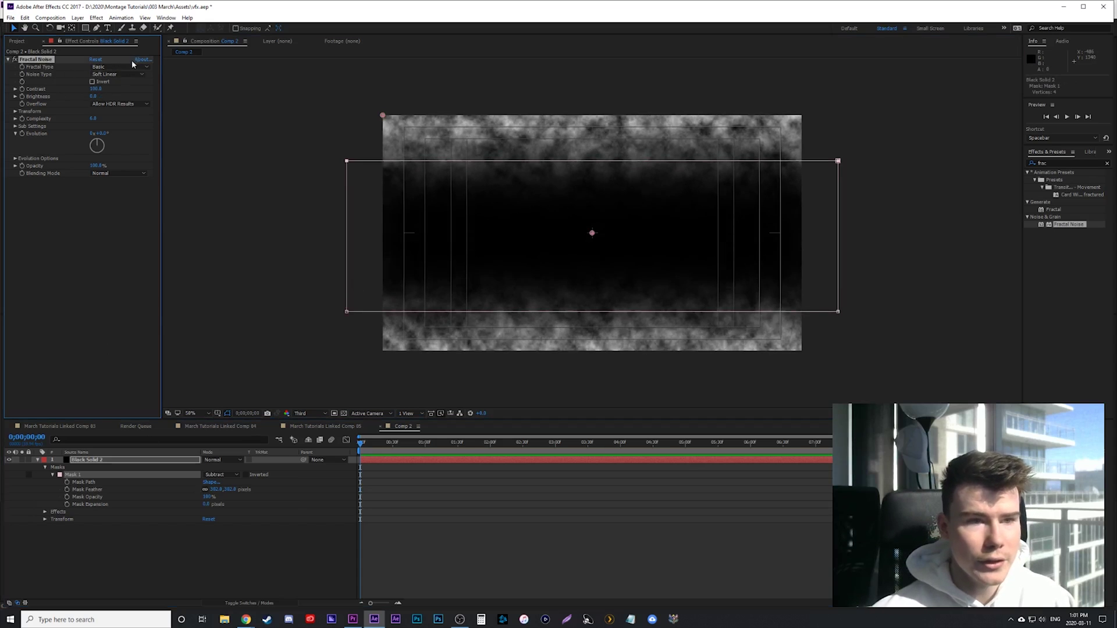
click(97, 88)
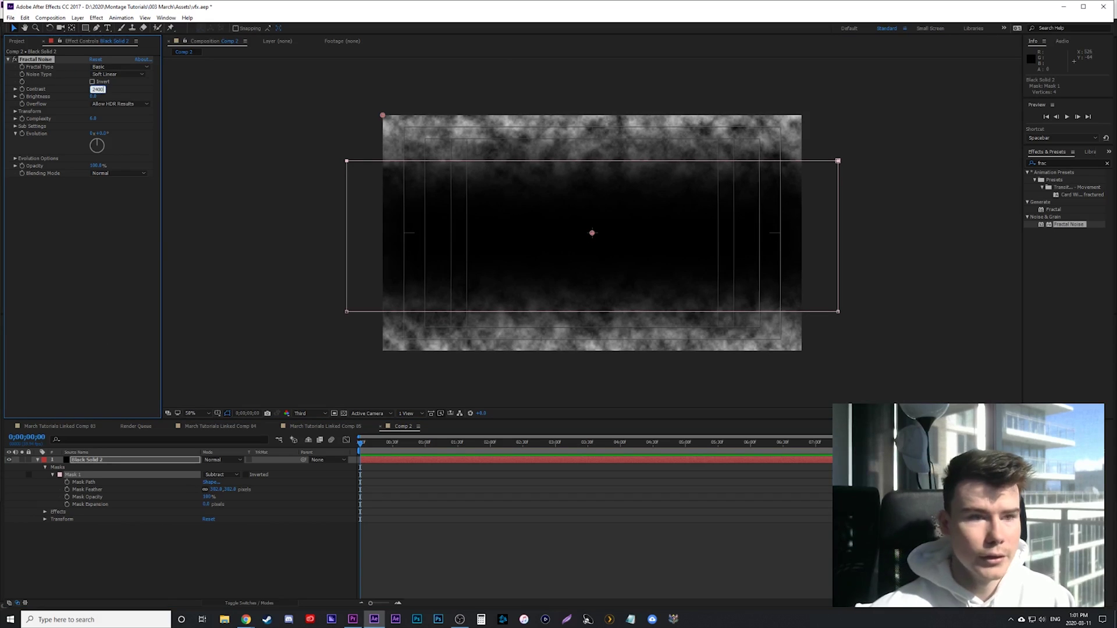
key(Return)
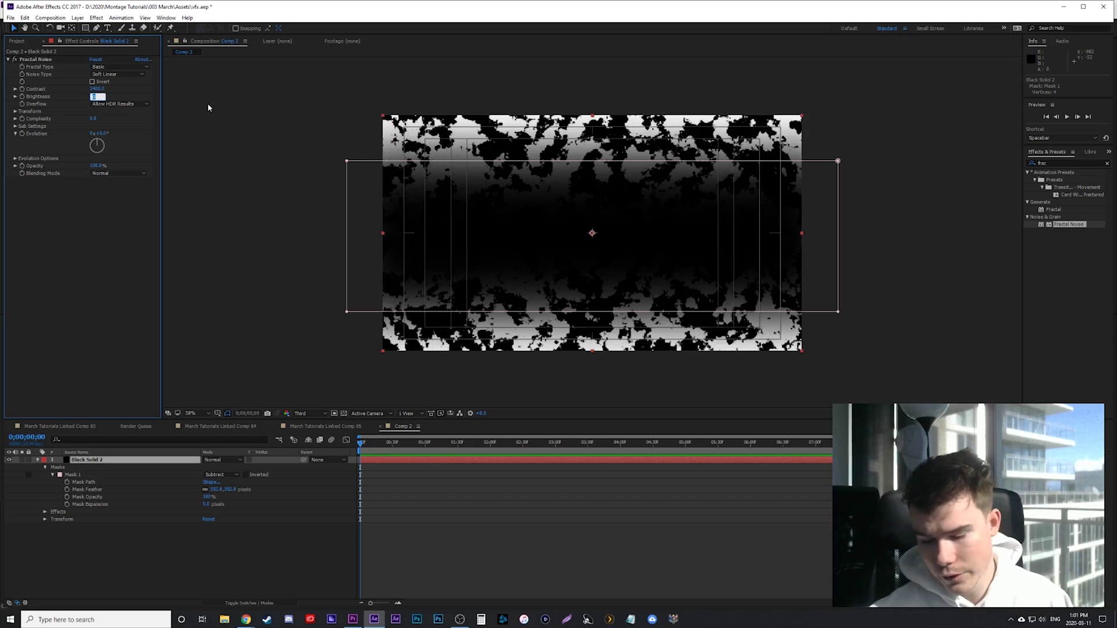
key(Return)
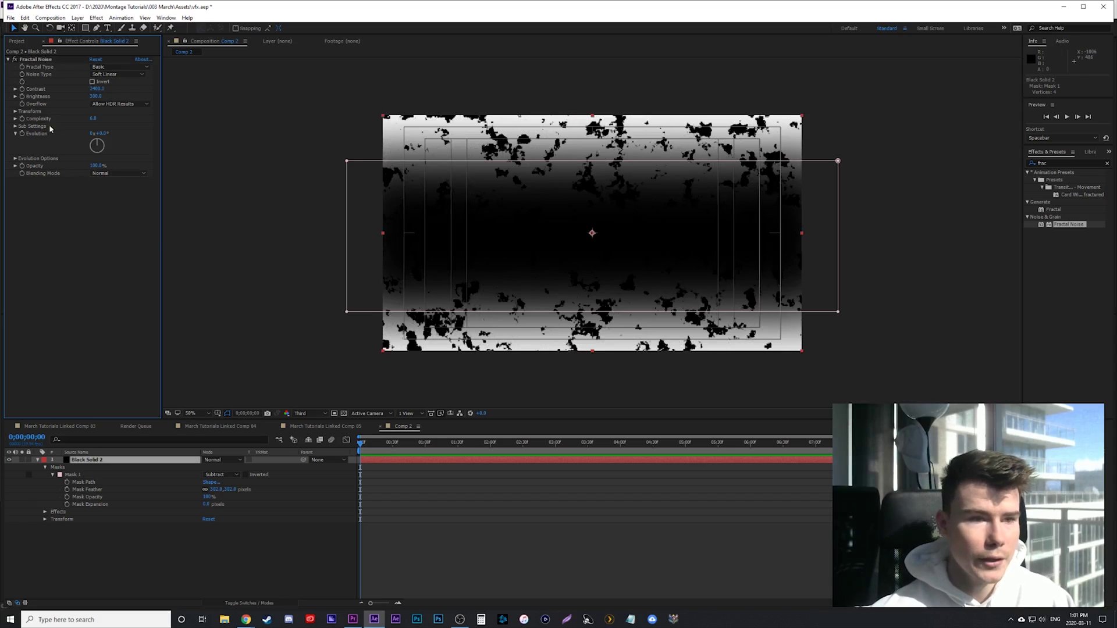
Step: Turn off Uniform Scaling and set Scale Width 4000 and Scale Height 20
click(16, 111)
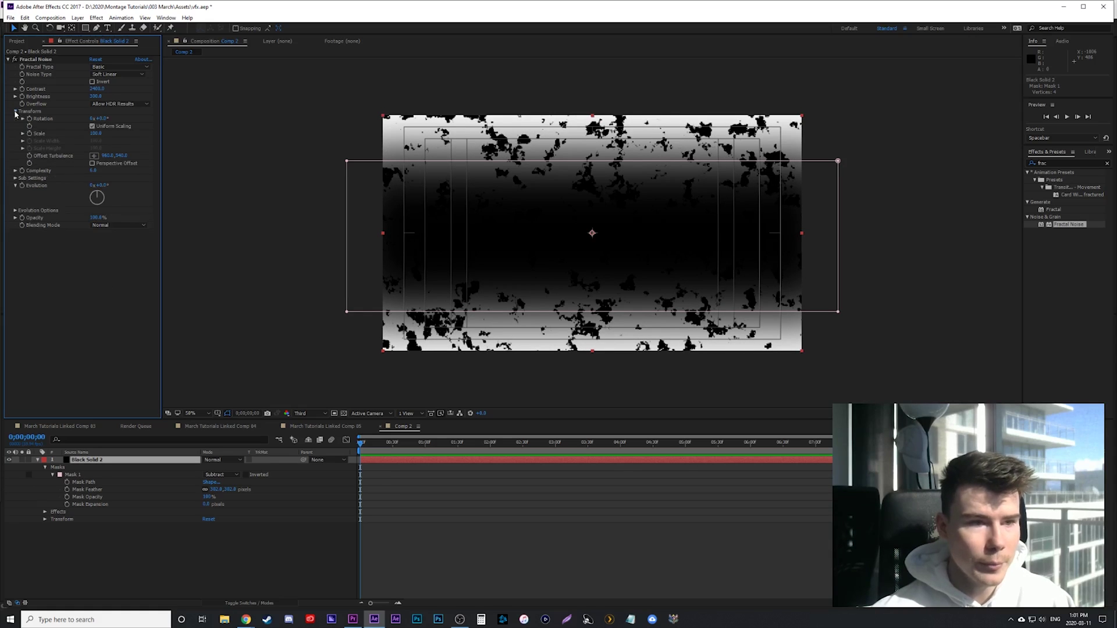
click(93, 127)
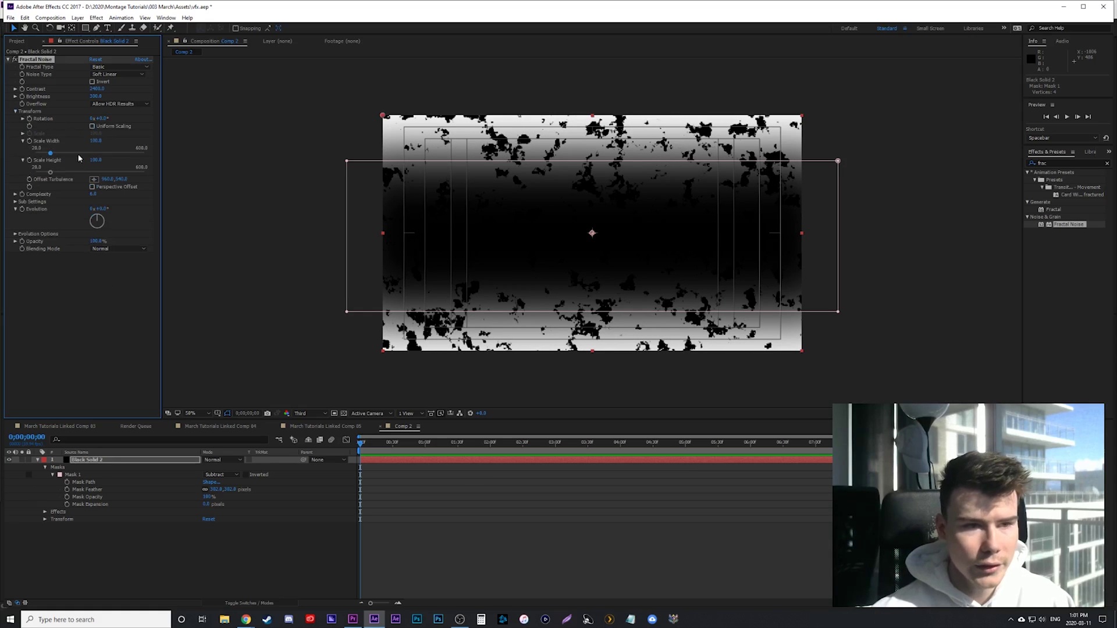
click(95, 141)
text(40)
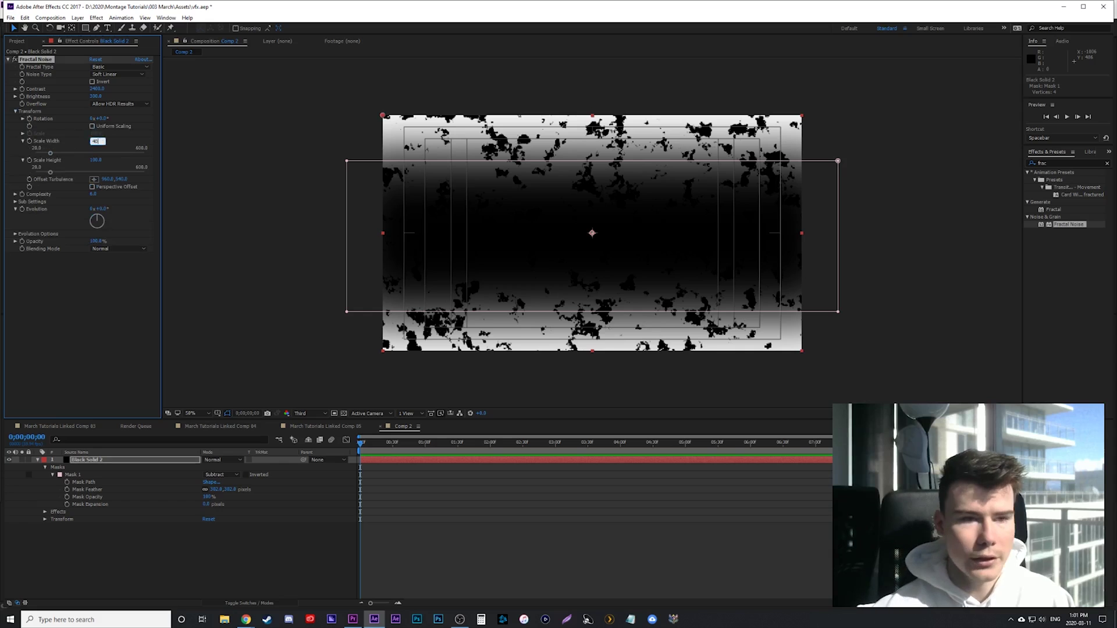
click(130, 290)
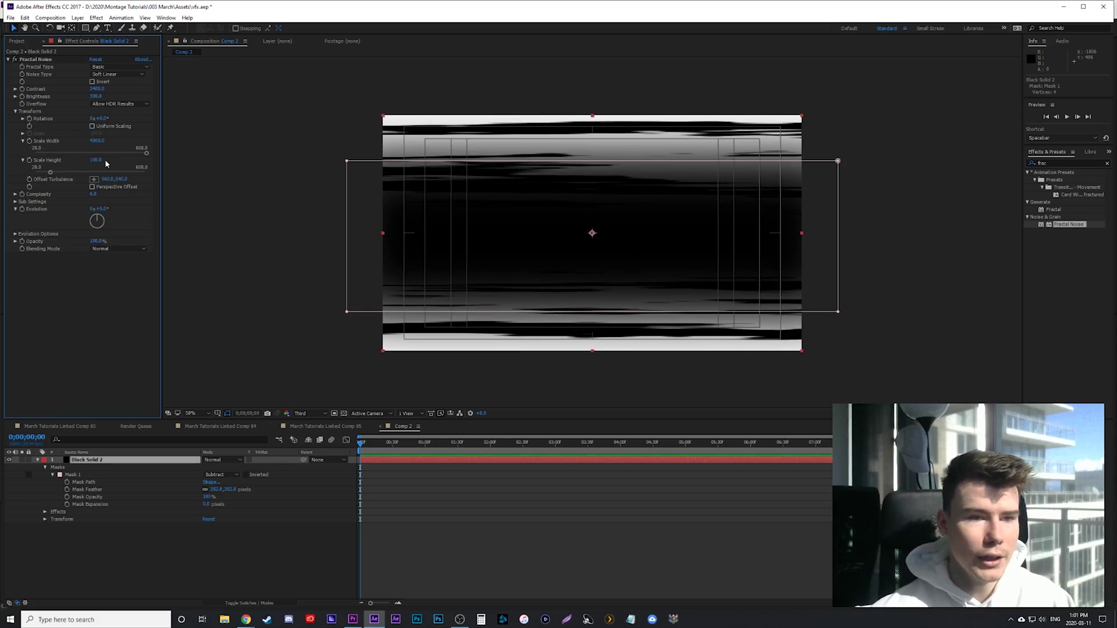
key(Return)
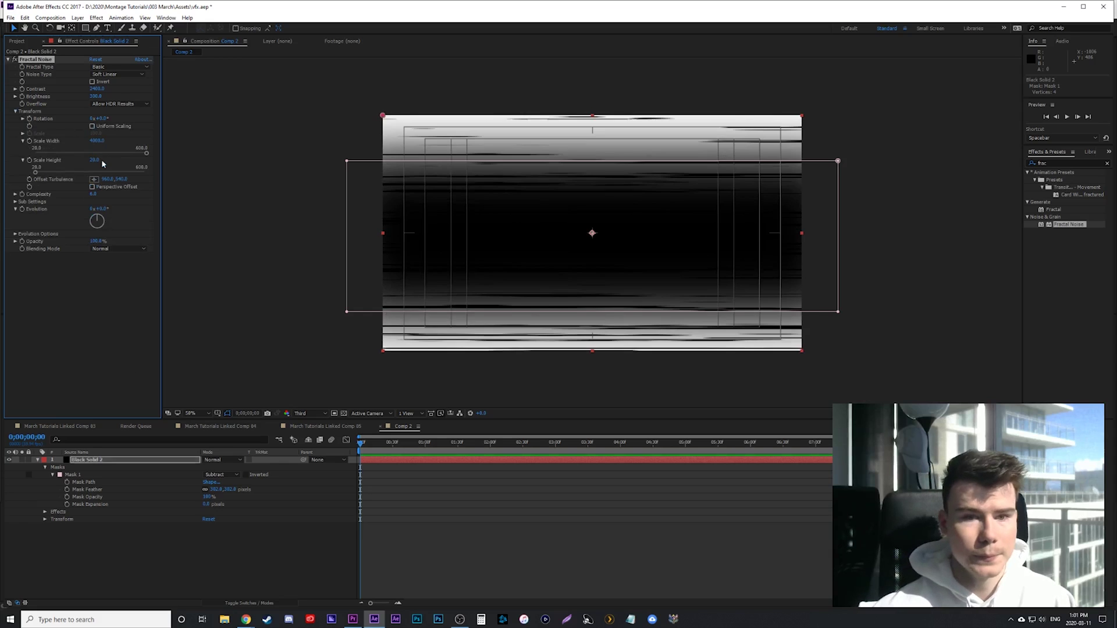
Step: Scrub through the streaks, then hide the Title/Action Safe guides
click(335, 401)
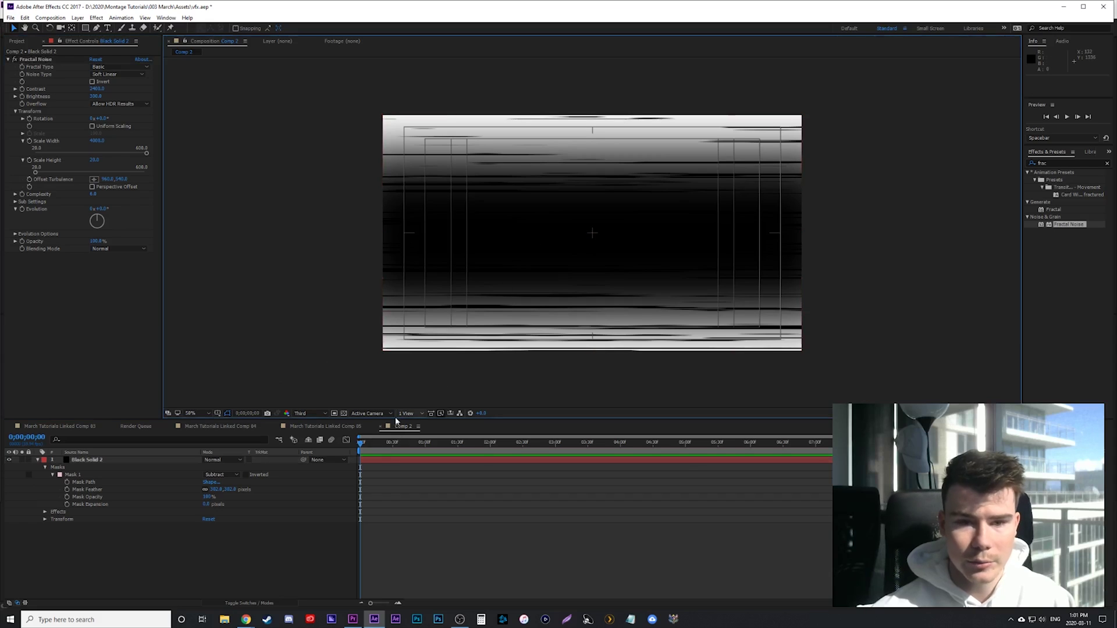
drag(433, 443, 649, 444)
key(Home)
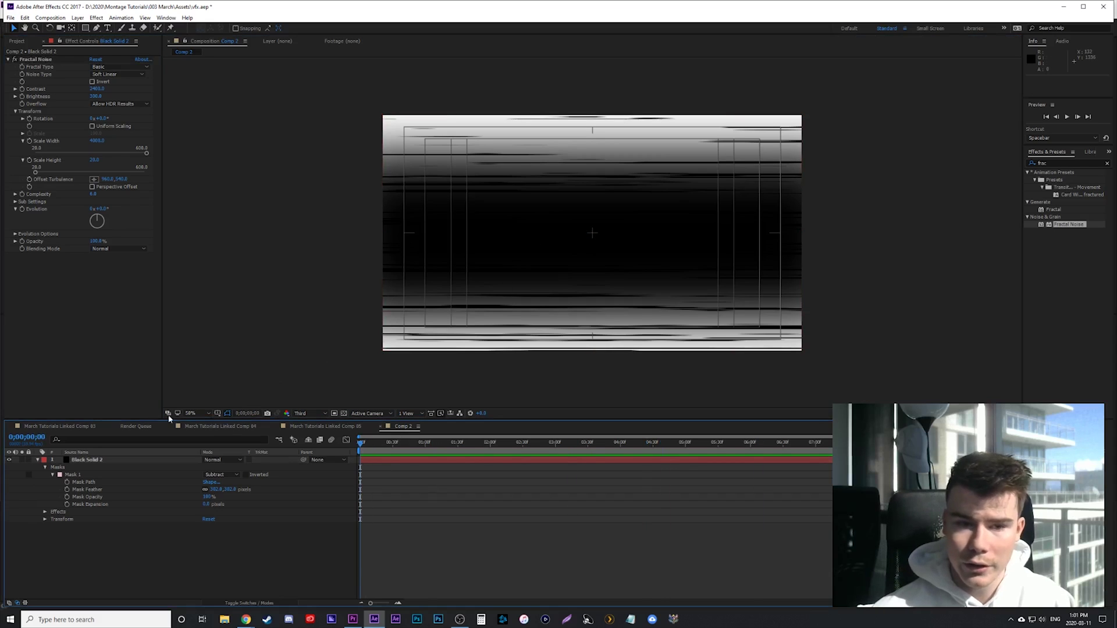
click(217, 414)
click(236, 423)
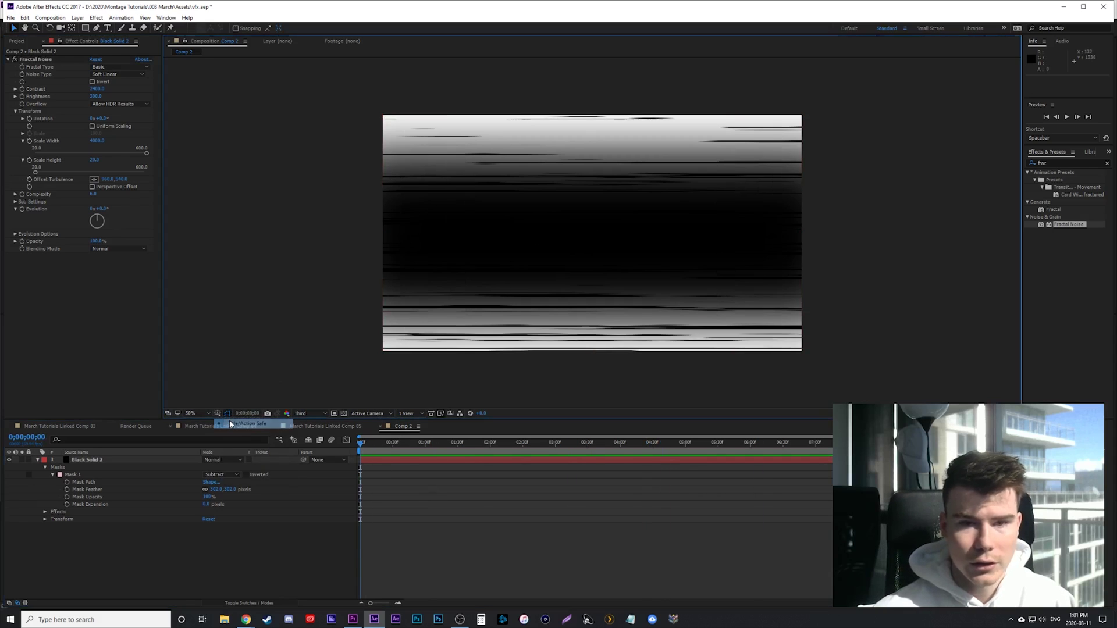
key(Return)
Step: Stretch Mask 1's left and right edges past the frame and raise its top edge
click(115, 462)
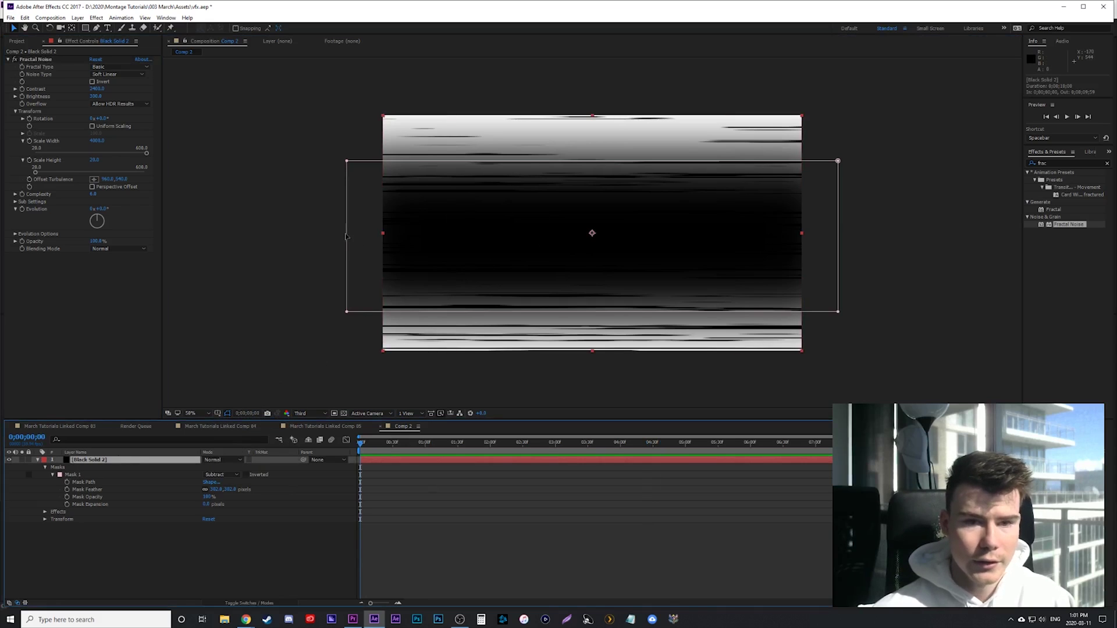
drag(345, 237, 246, 237)
drag(842, 238, 885, 238)
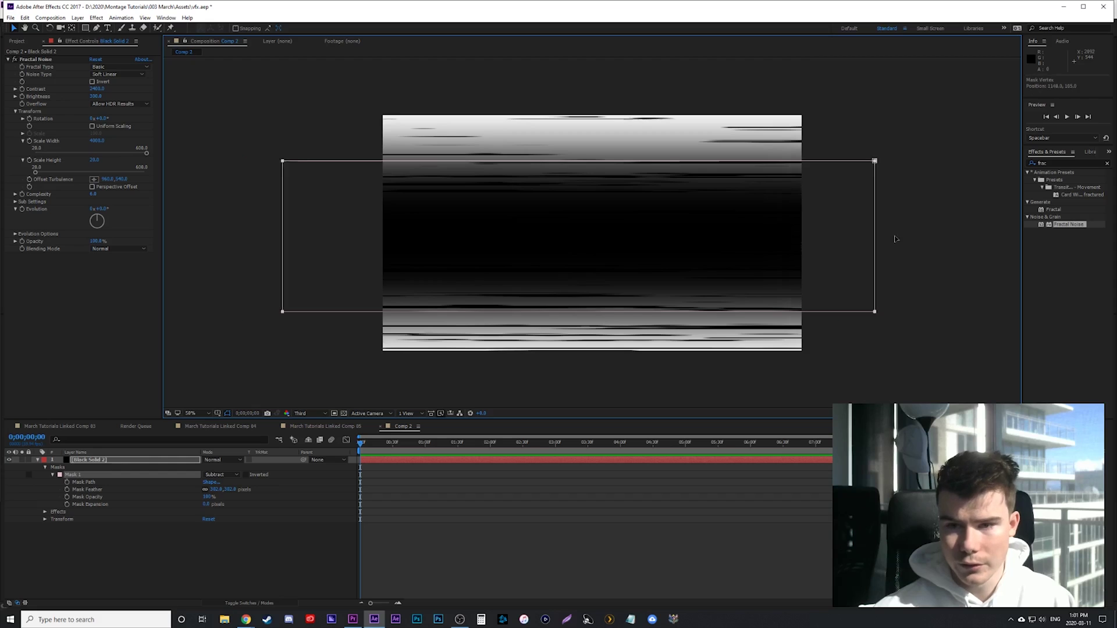
drag(291, 221, 267, 219)
drag(448, 162, 449, 156)
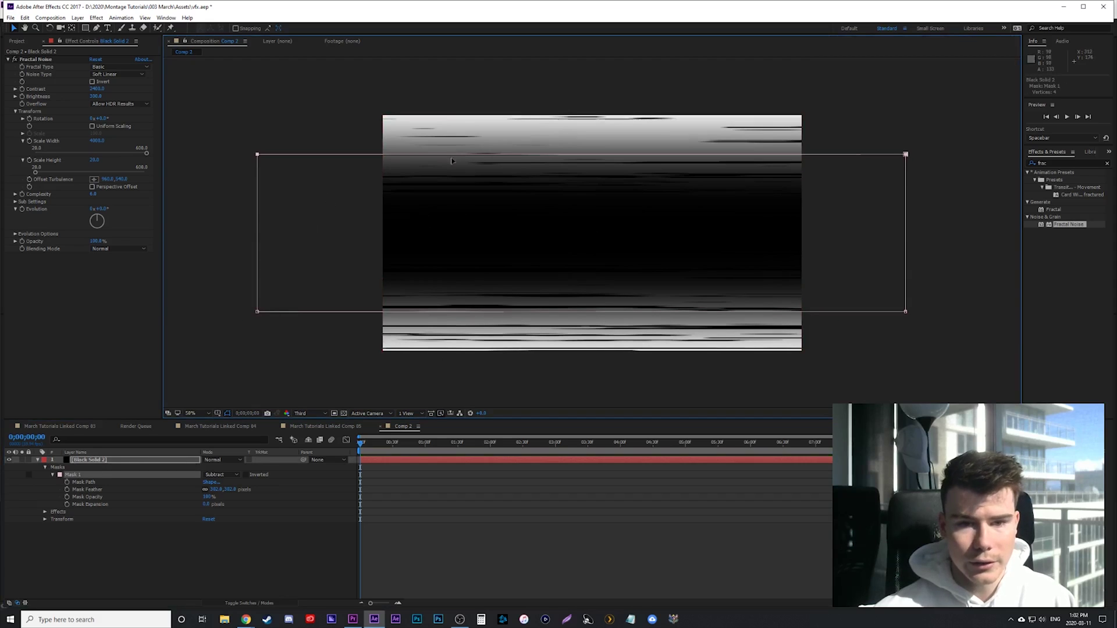
Step: Lower Mask 1's bottom edge, set Scale Height to 40, and keyframe Offset Turbulence
drag(459, 314, 457, 320)
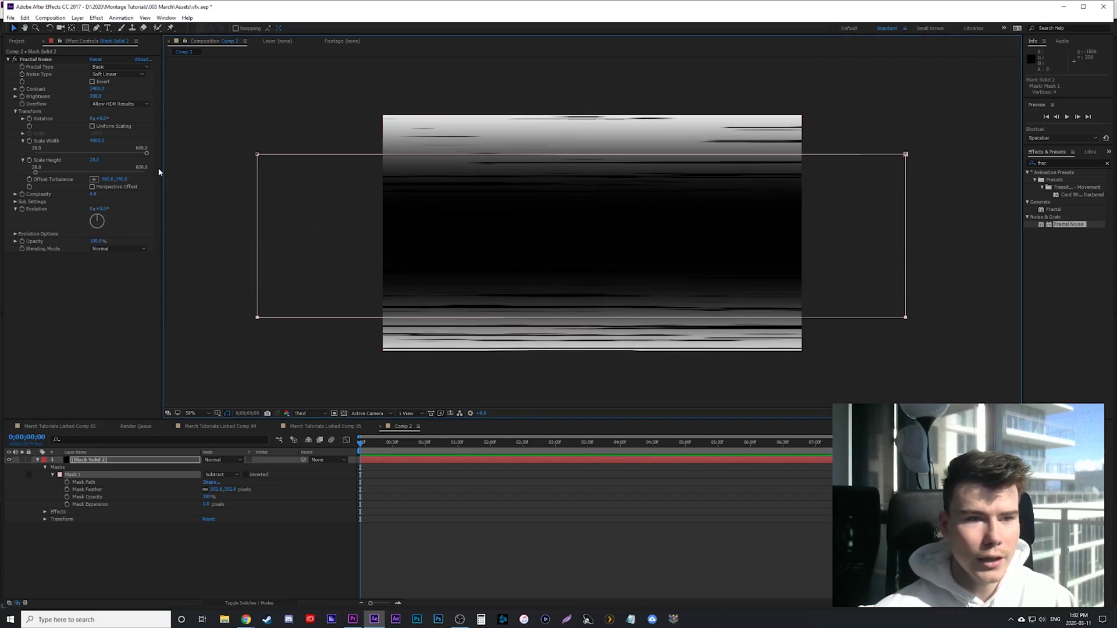
click(94, 160)
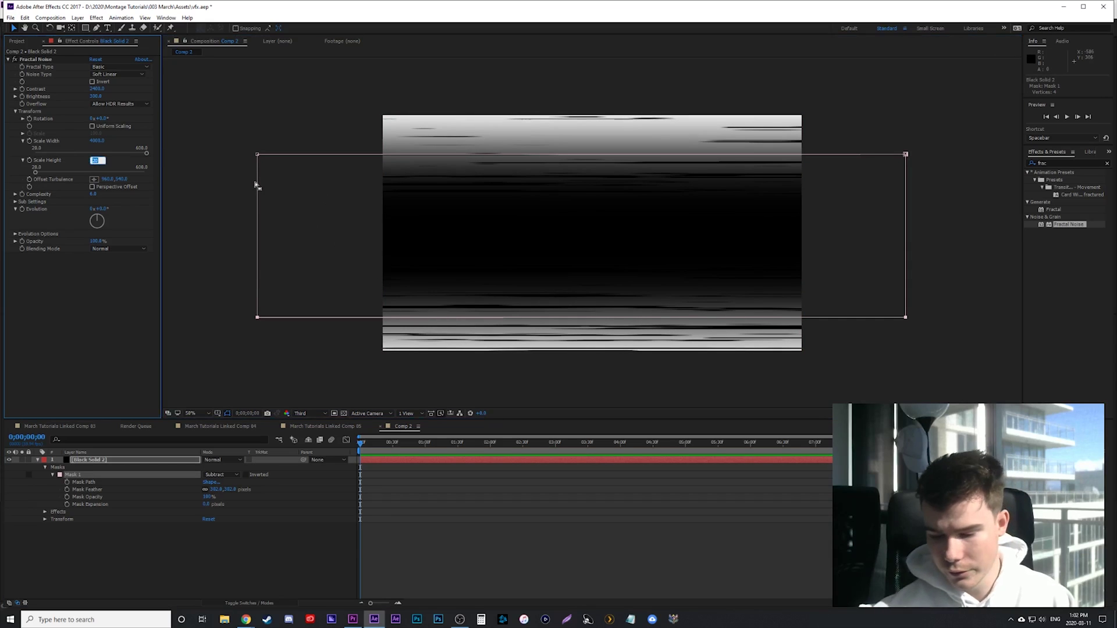
text(40)
key(Return)
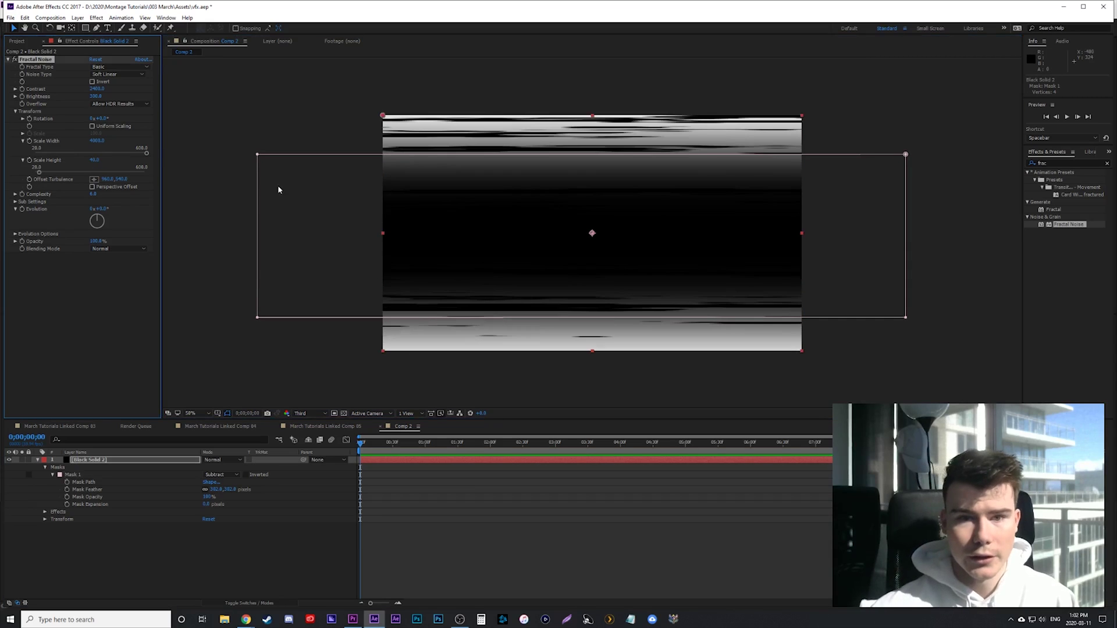
click(368, 445)
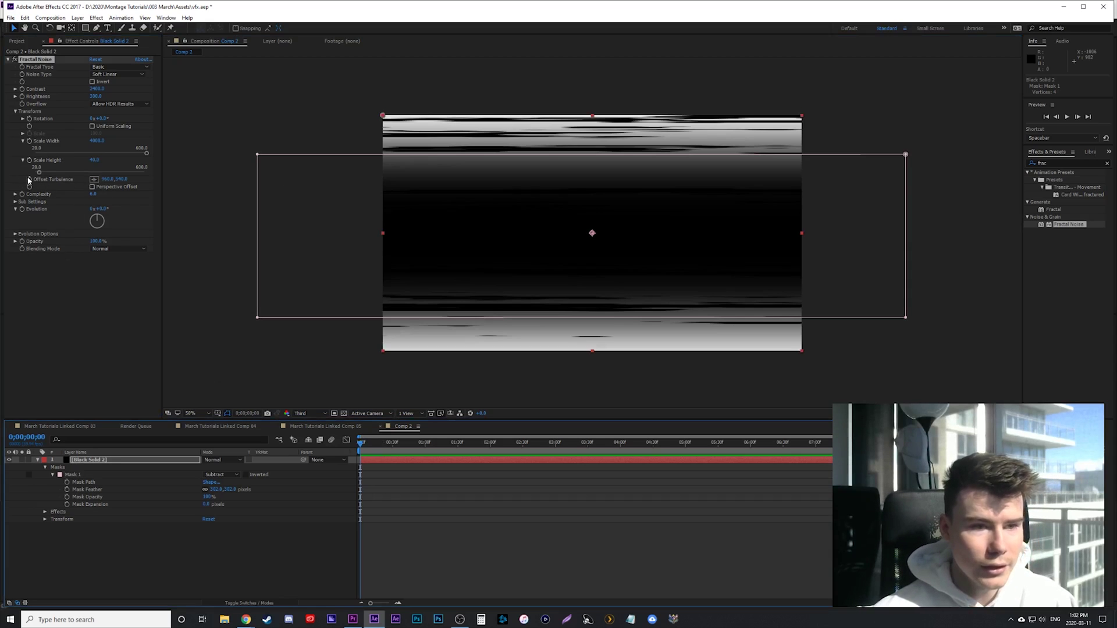
click(30, 180)
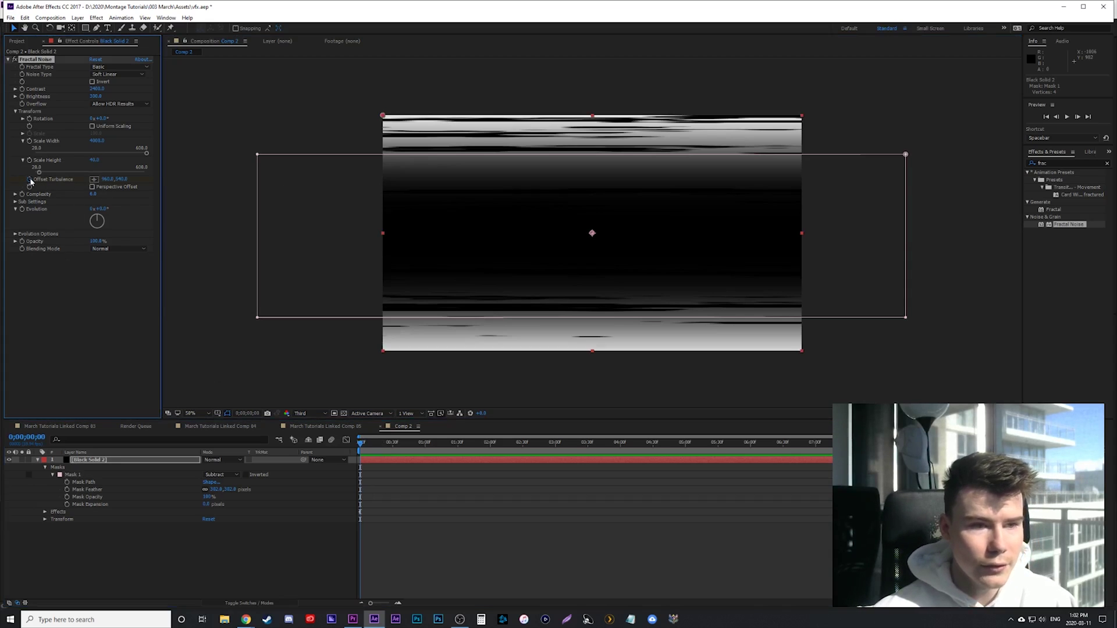
Step: Keyframe Offset Turbulence to a much larger X value at the comp's end
click(406, 450)
key(space)
mouse_move(107, 179)
mouse_down()
mouse_move(566, 192)
mouse_move(237, 201)
mouse_up()
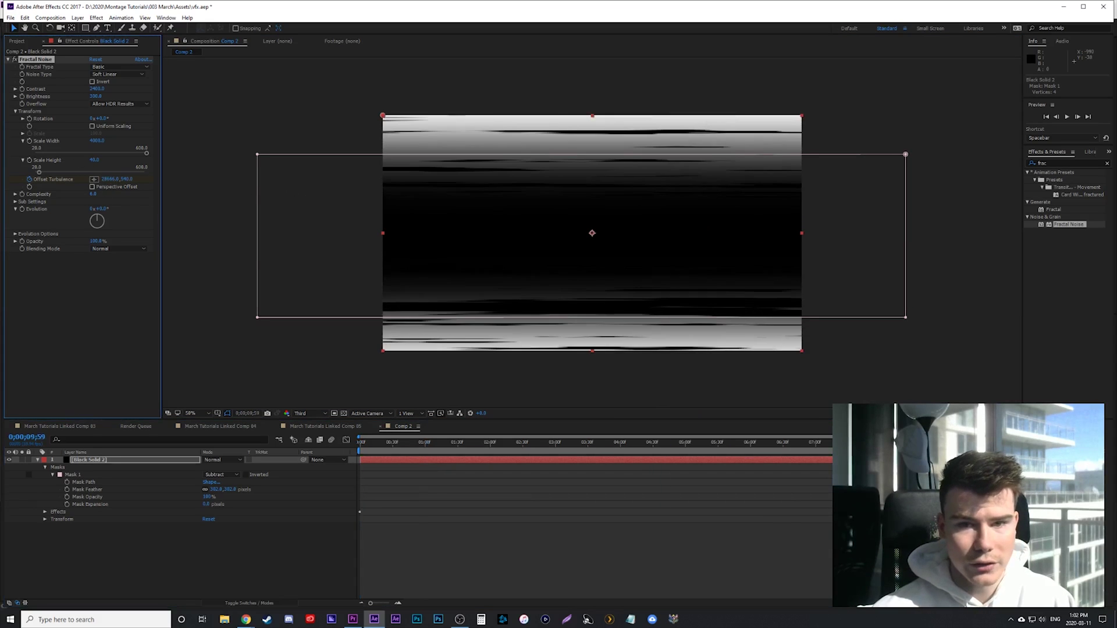
drag(109, 181, 1069, 192)
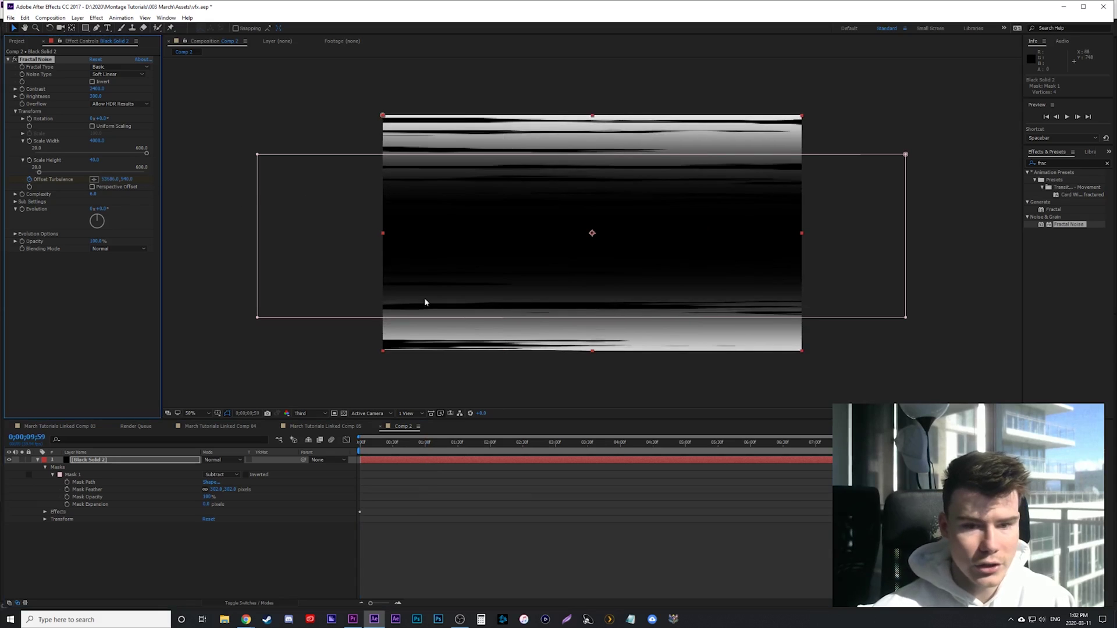
key(ctrl+z)
Step: Preview the noise streaks sweeping sideways across Comp 2
click(278, 552)
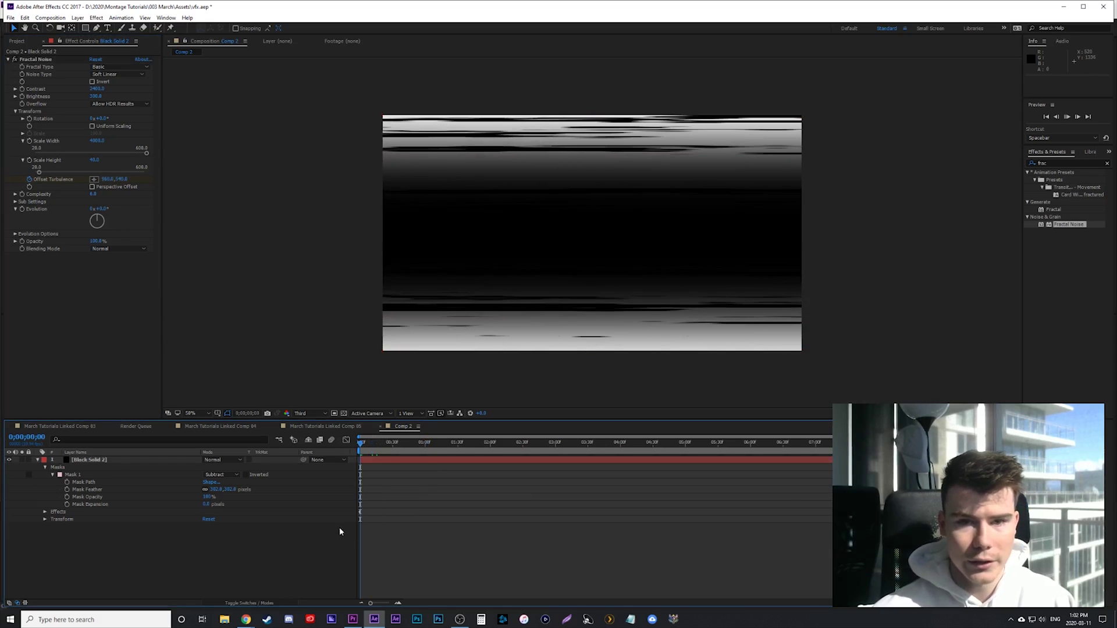
key(space)
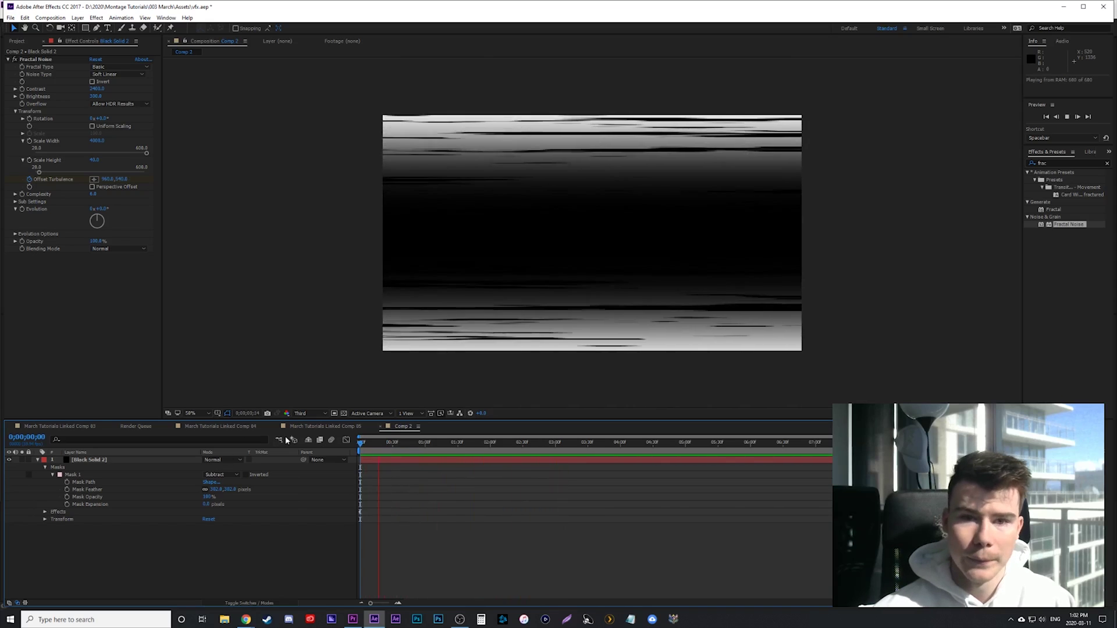
key(space)
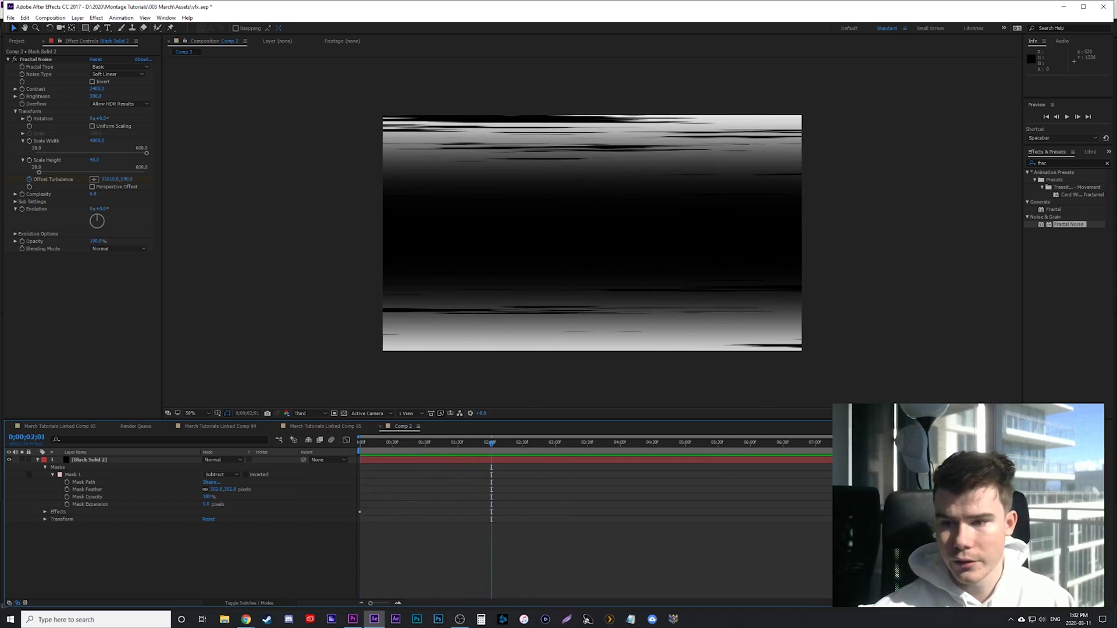
key(End)
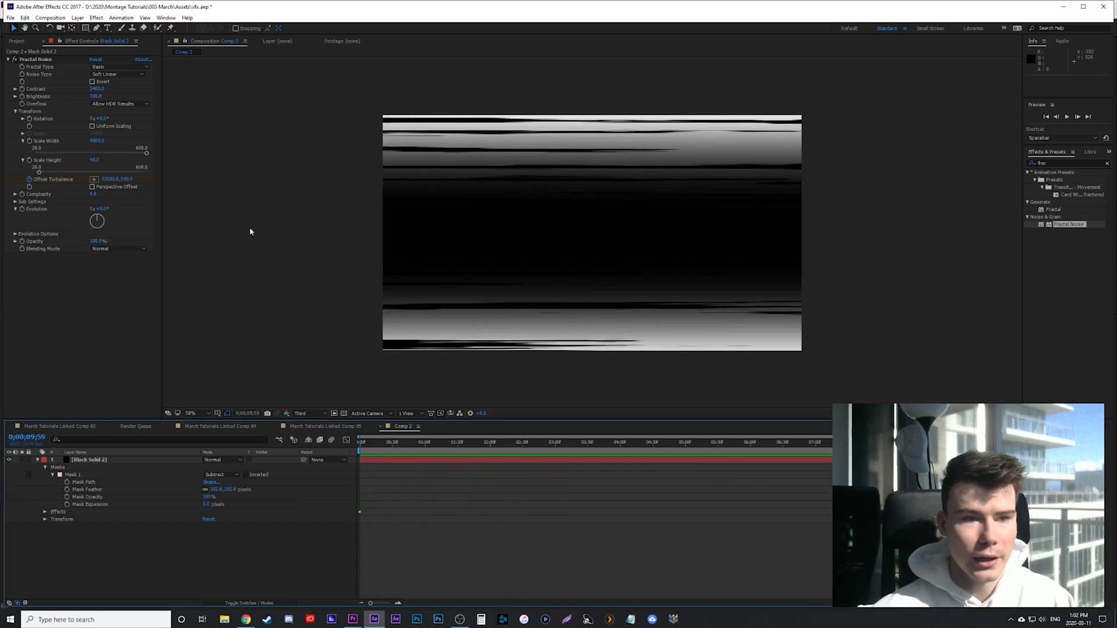
click(35, 59)
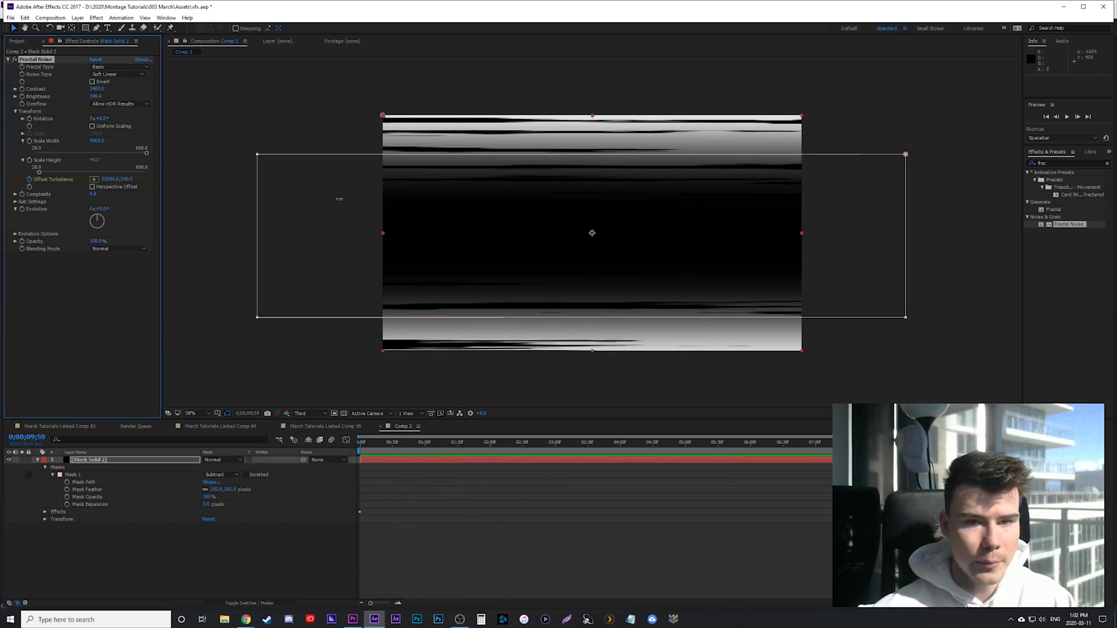
click(239, 220)
key(space)
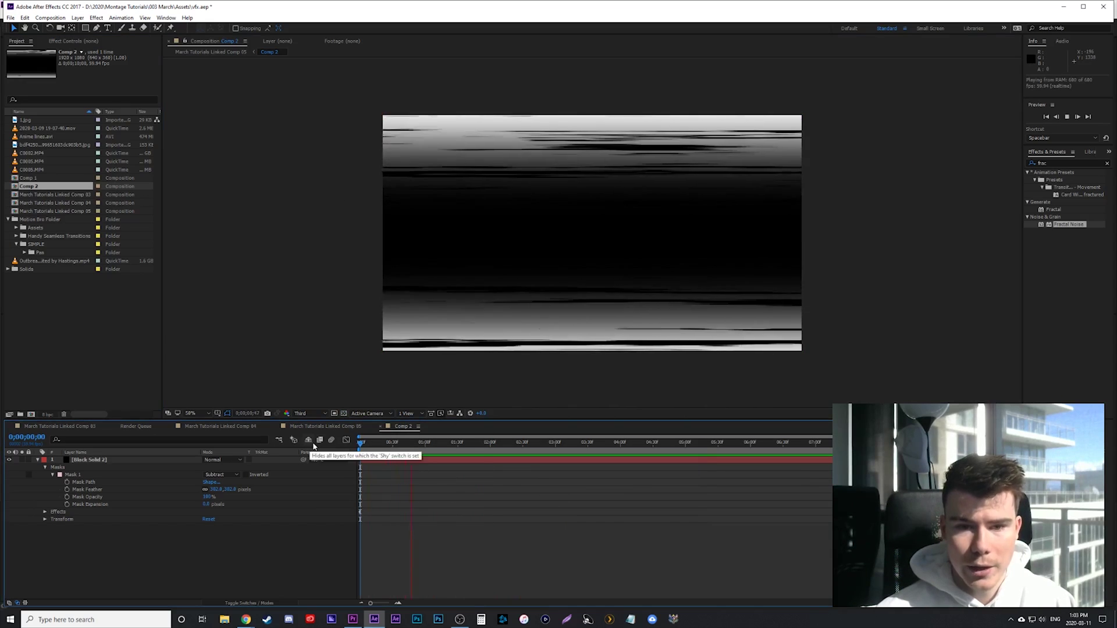
Step: Show the transparency grid and preview the streaks, then the montage footage
click(344, 414)
key(space)
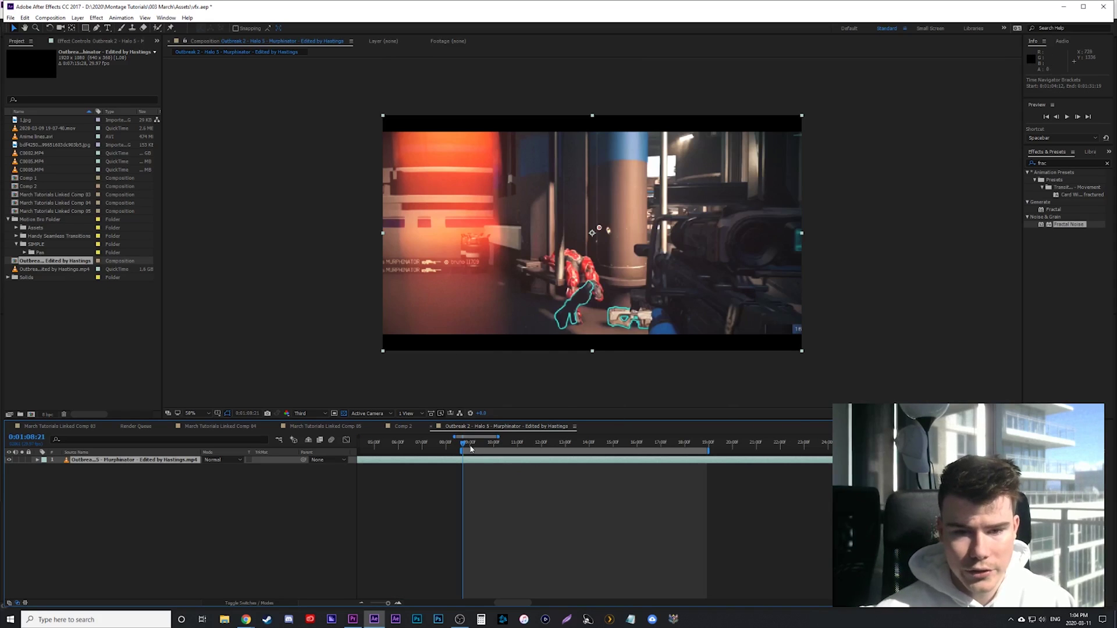
drag(471, 448, 501, 455)
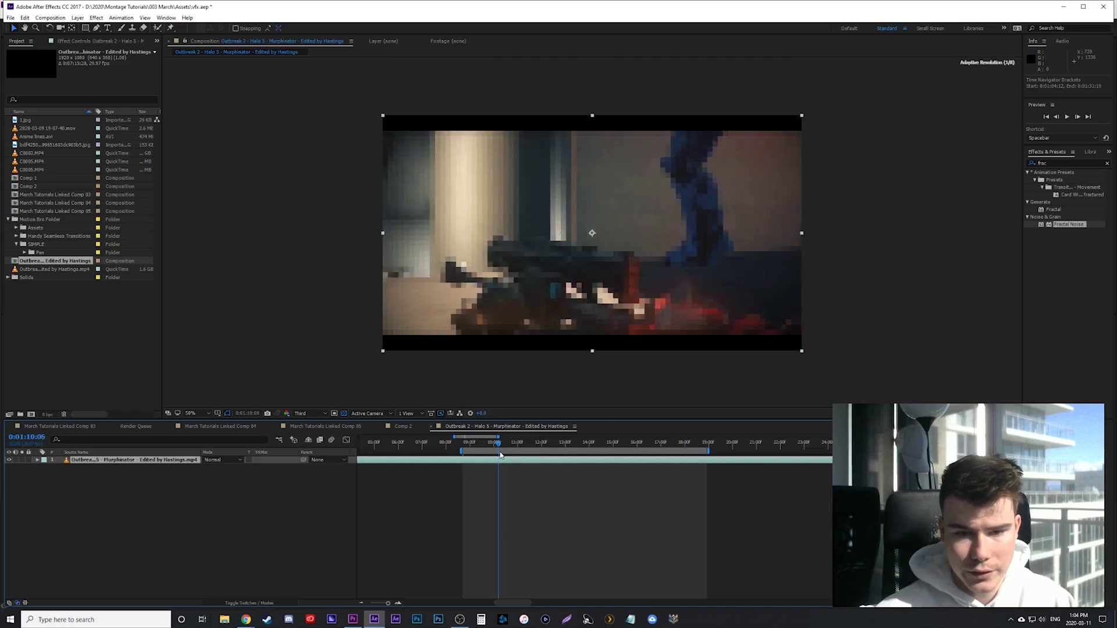
key(space)
Step: End the Outbreak work area at 0:01:10:17 and place Comp 2 in the timeline
drag(711, 450, 561, 454)
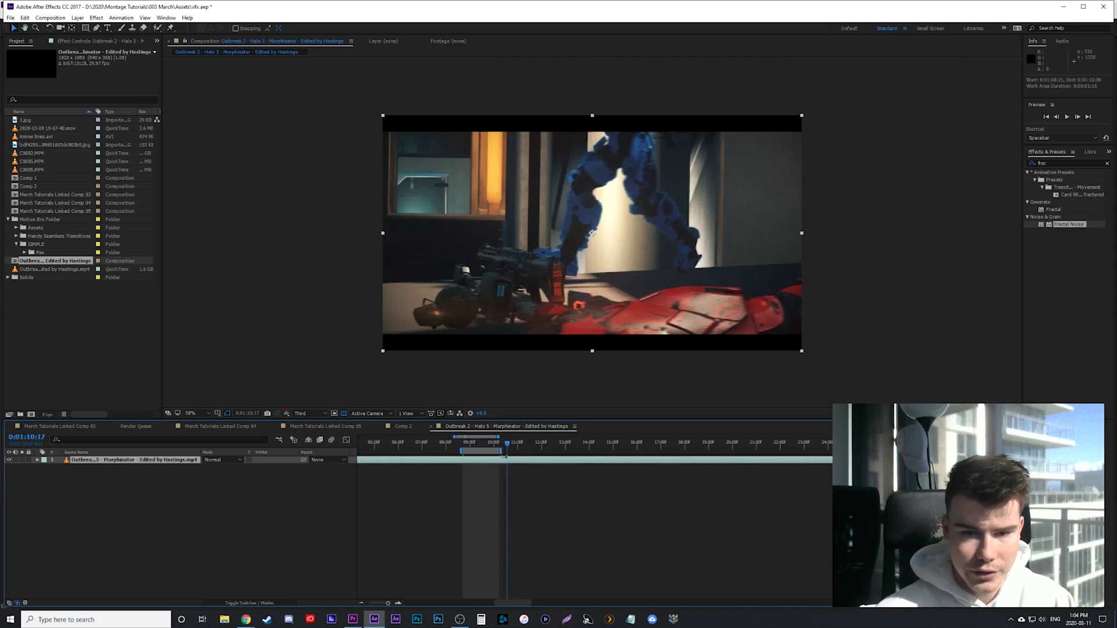
key(n)
click(464, 446)
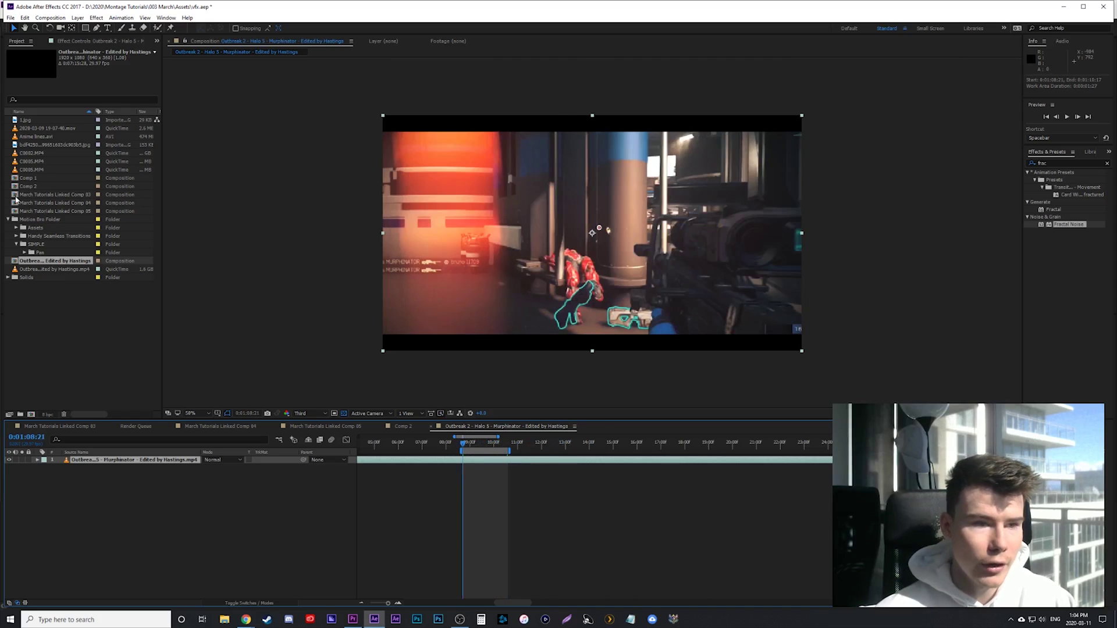
drag(26, 186, 140, 464)
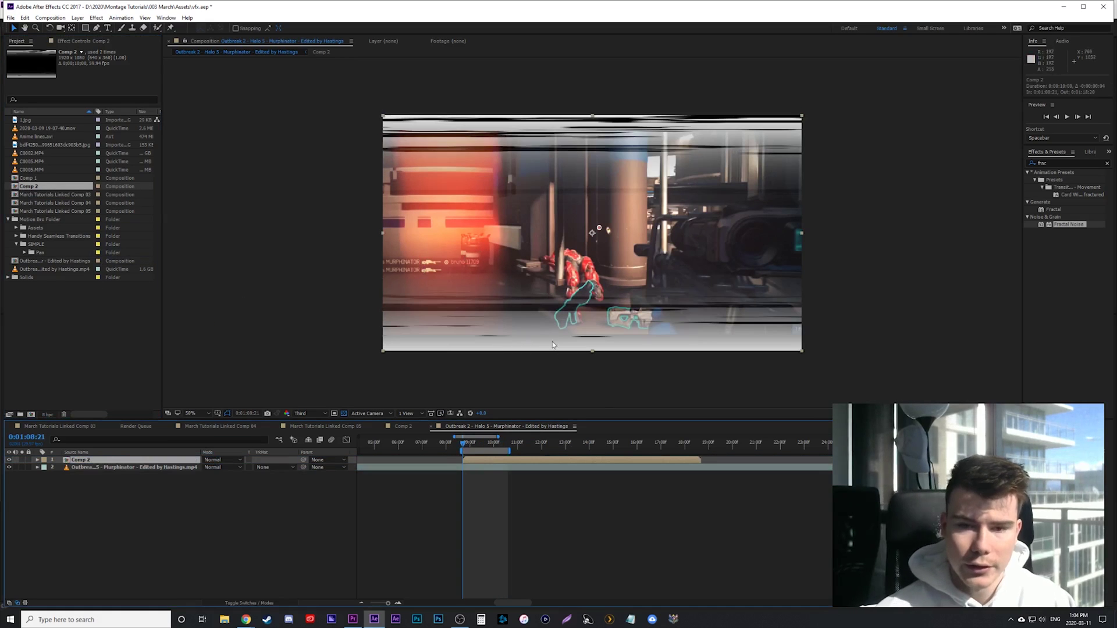
Step: Set Comp 2's blending mode to Multiply and RAM preview it over the footage
click(223, 460)
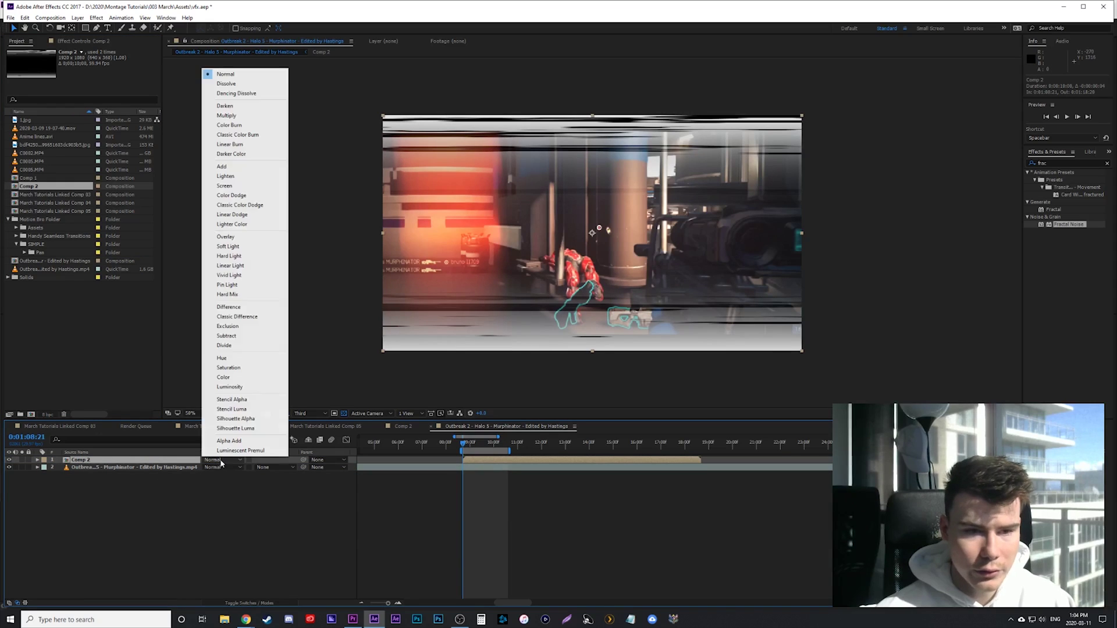
click(227, 115)
key(space)
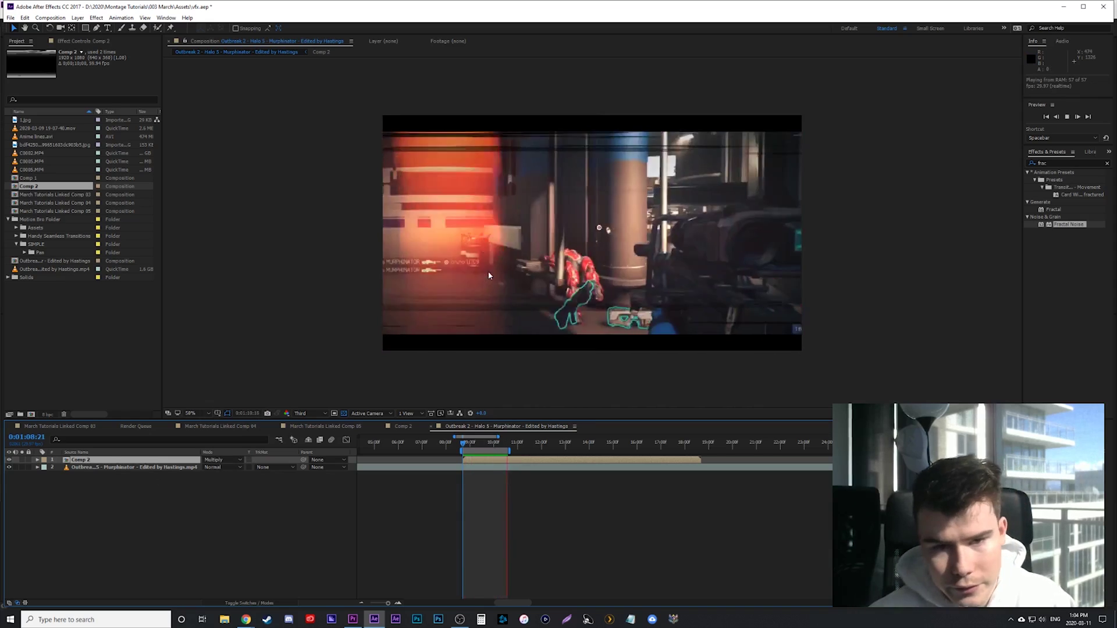
click(476, 463)
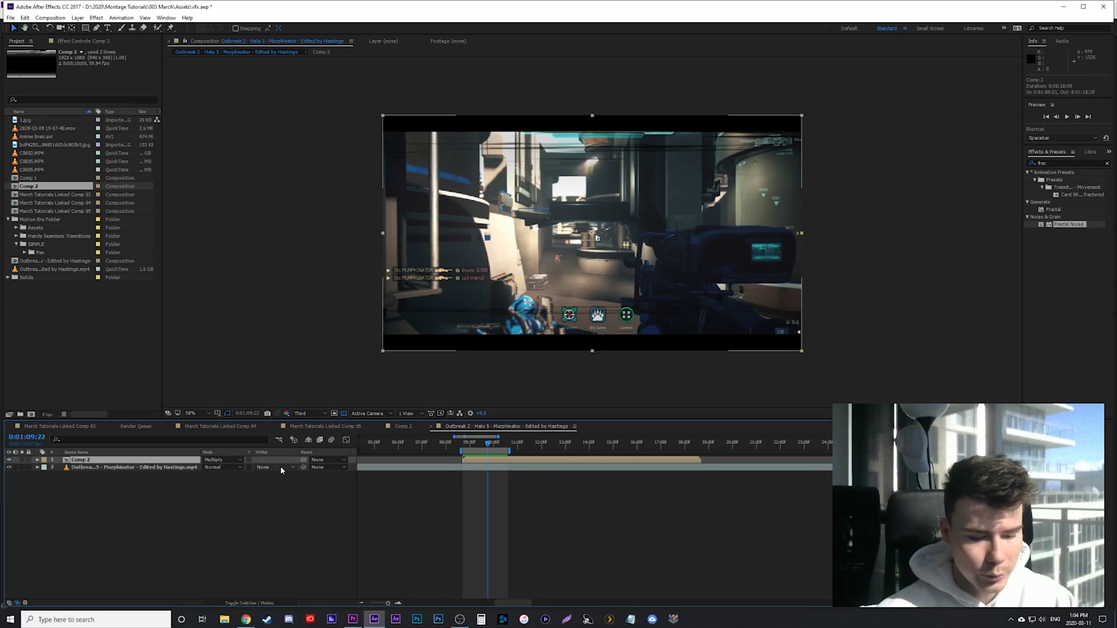
Step: Test scaling Comp 2 to 155 × 202.4% with a preview, then undo it
key(s)
key(shift+r)
drag(232, 467, 253, 471)
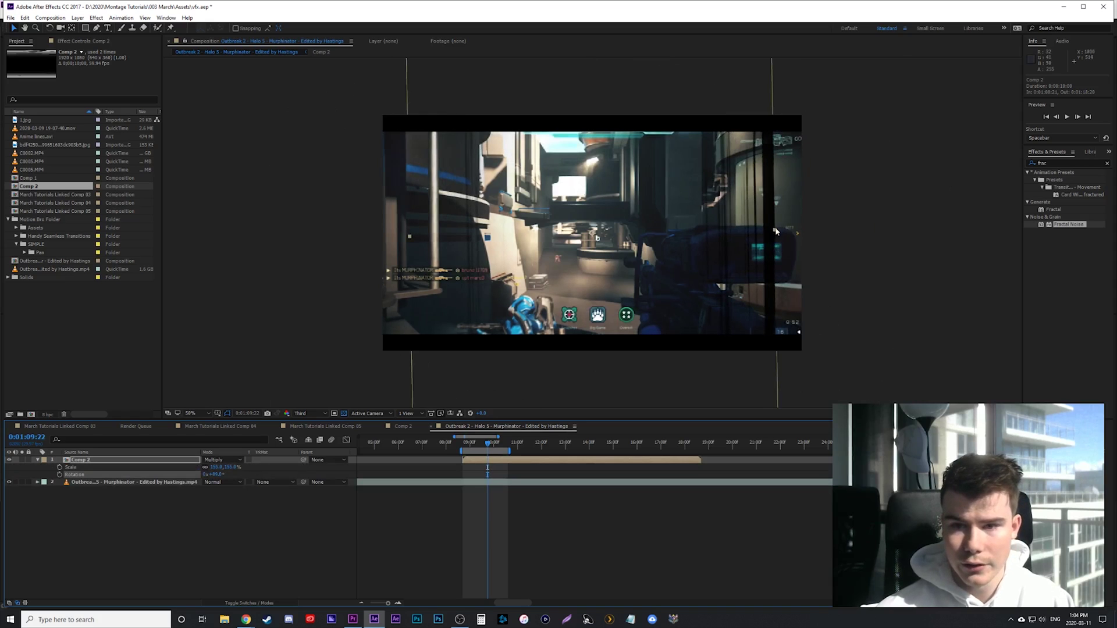
drag(776, 232, 830, 229)
click(466, 443)
key(space)
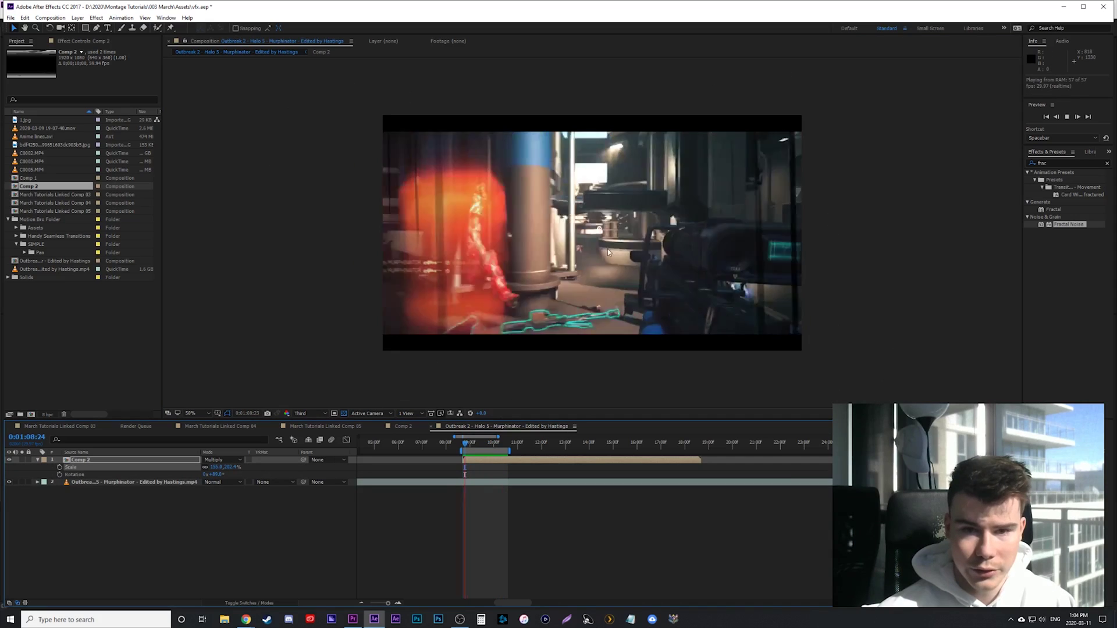
key(space)
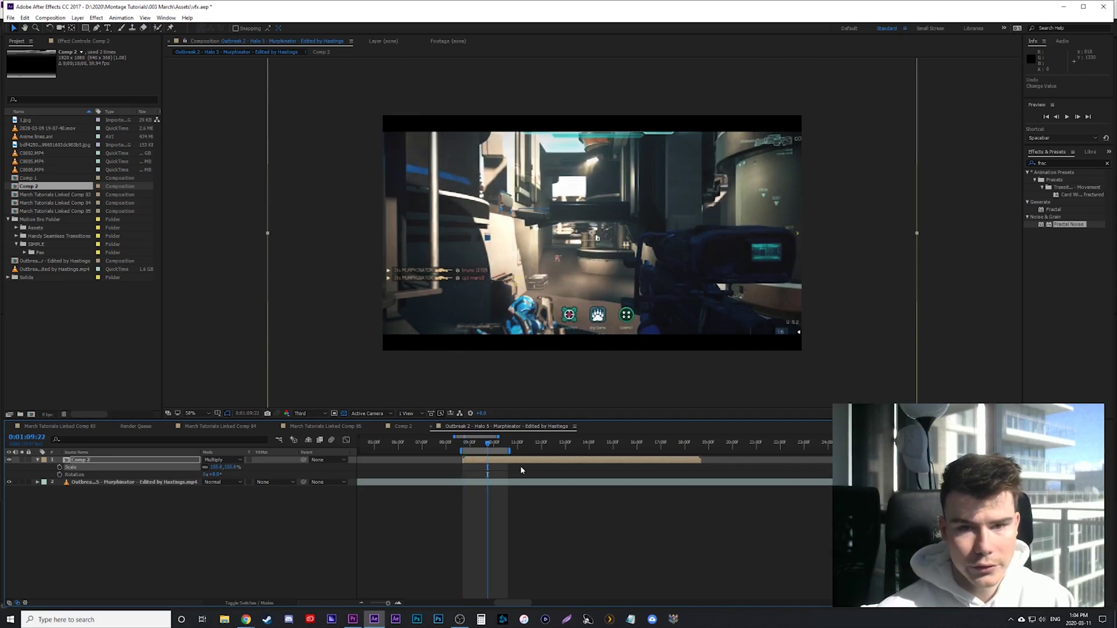
key(ctrl+z)
Step: Set Comp 2's opacity to 50% and preview it from 0:01:08:21
click(467, 444)
drag(468, 447, 462, 447)
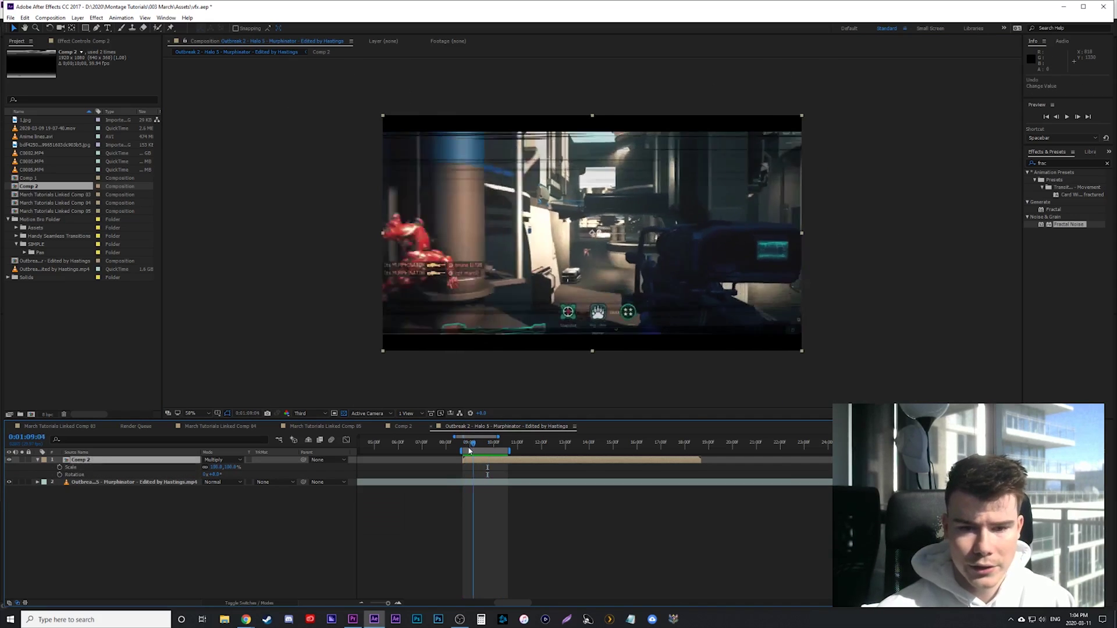
key(t)
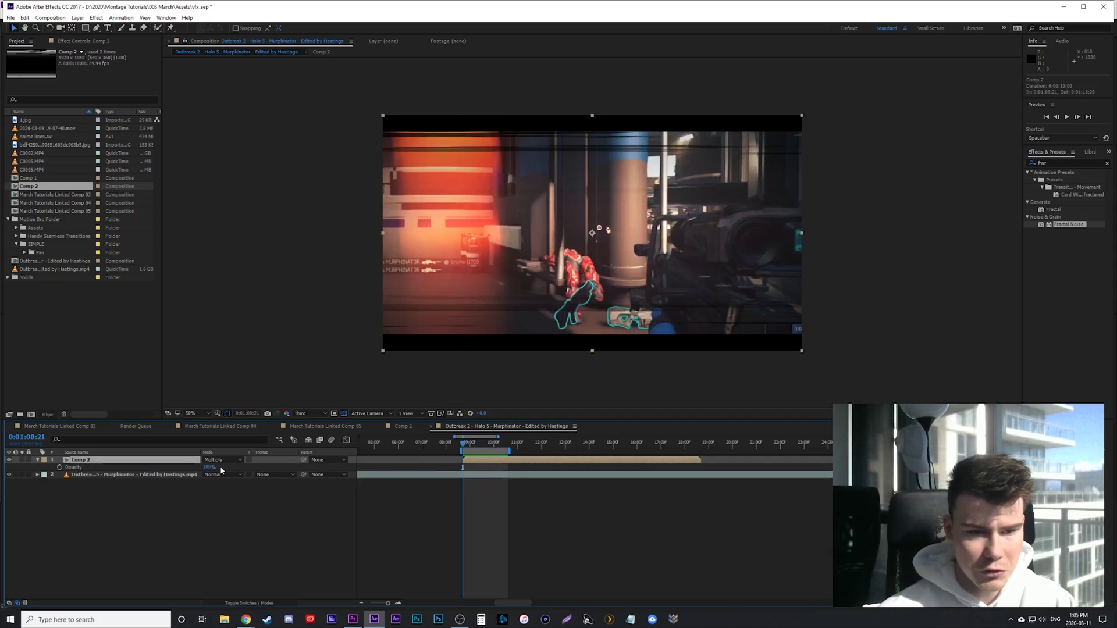
click(213, 469)
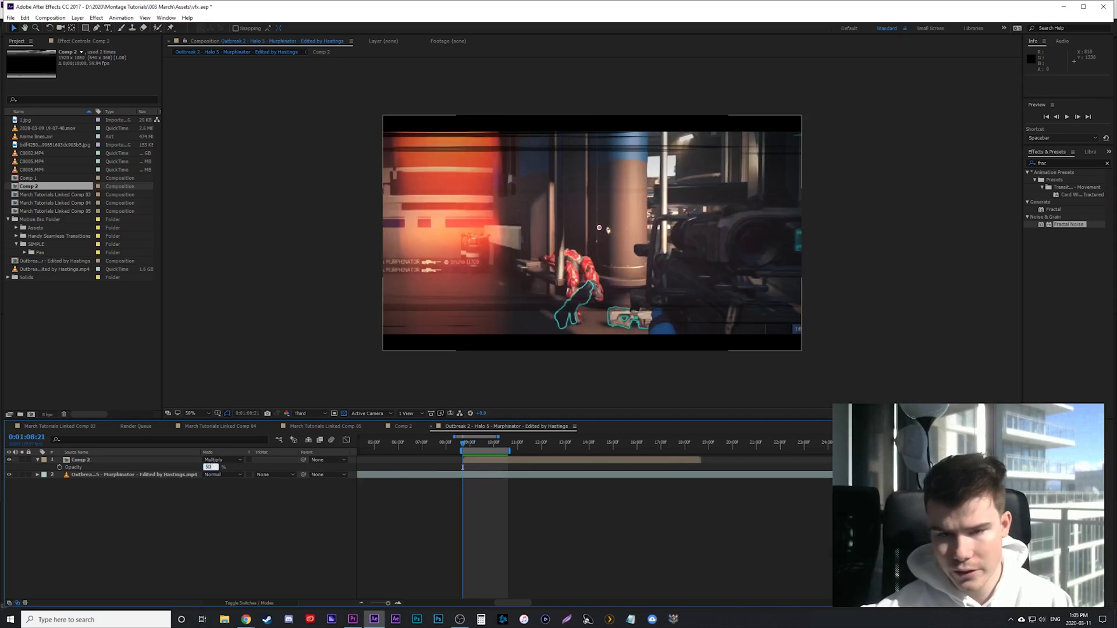
key(Return)
key(space)
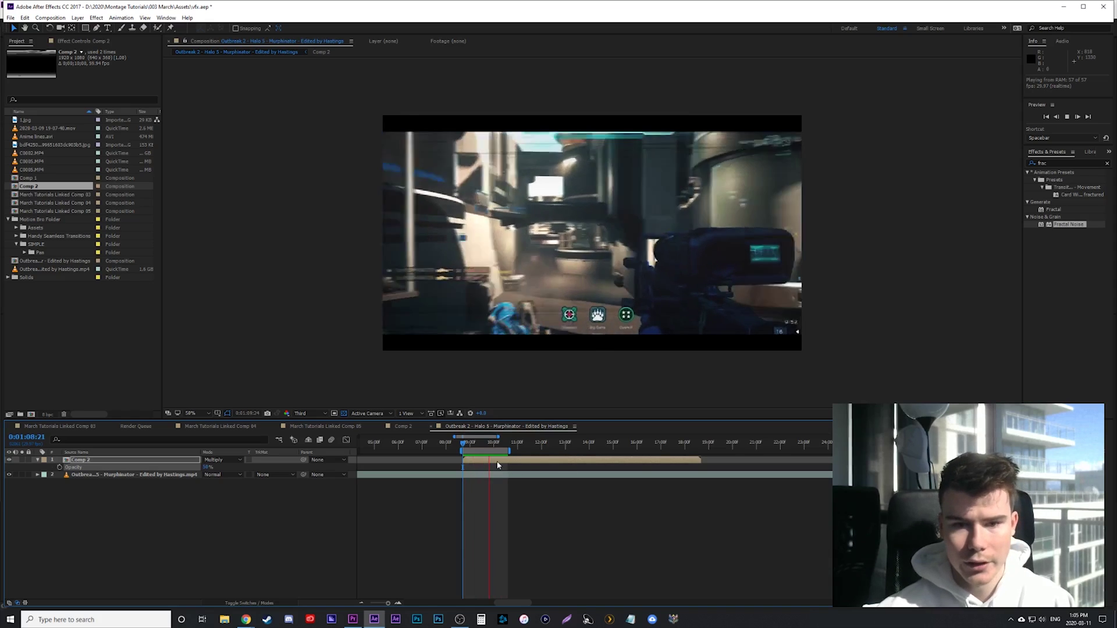
key(space)
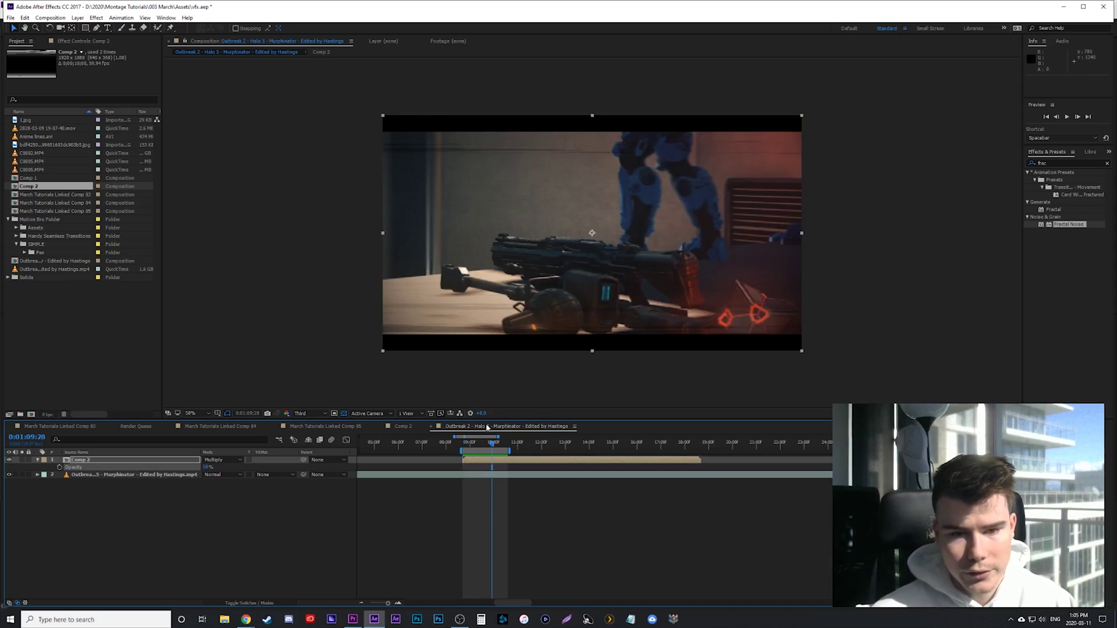
Step: Open Comp 2 at its start and add it to the render queue
click(404, 427)
key(Home)
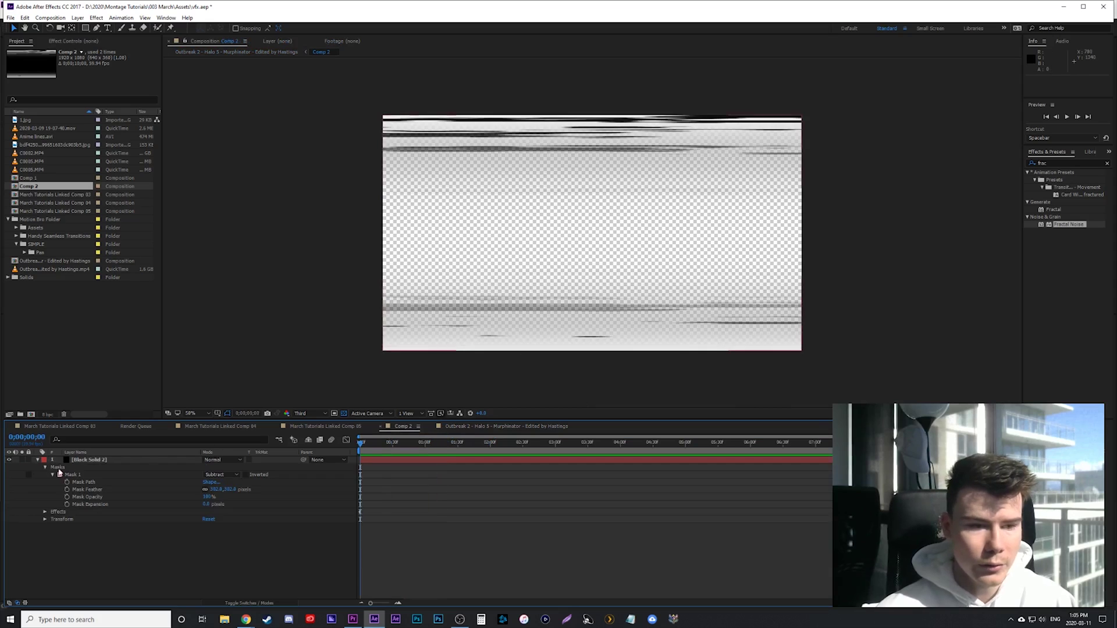
click(38, 460)
click(50, 17)
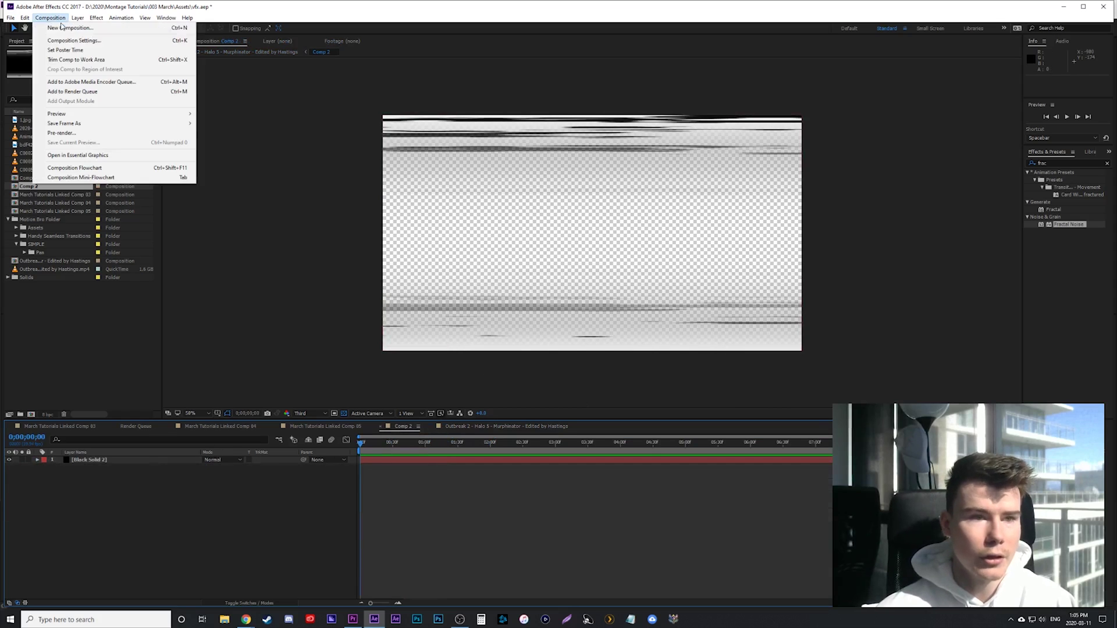
click(117, 91)
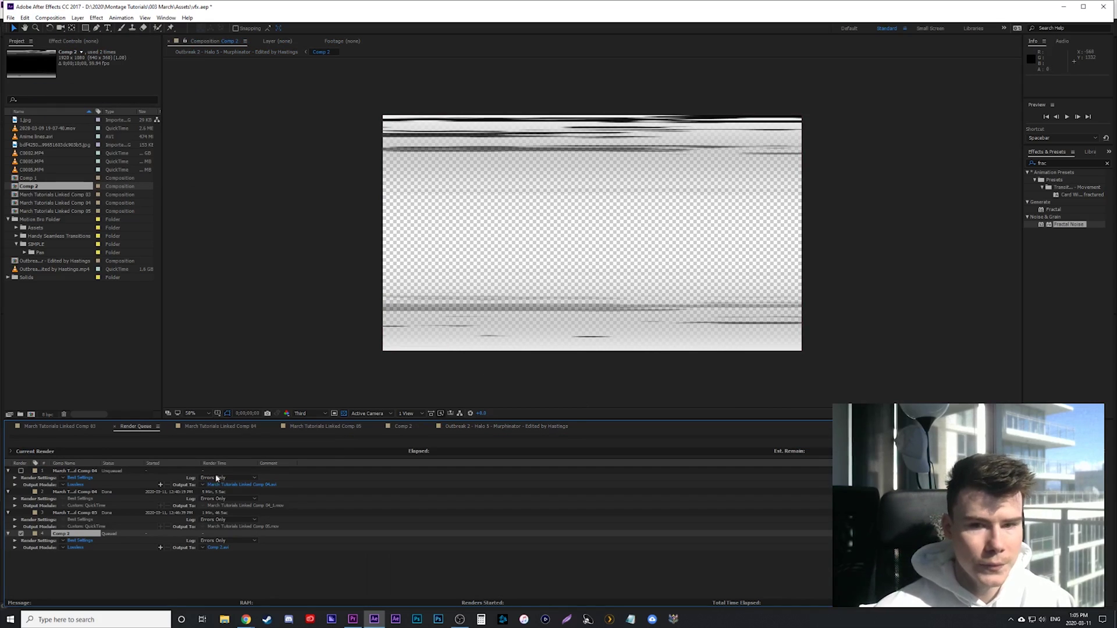
Step: Set the output to QuickTime with RGB + Alpha channels, audio off, then choose the save location
click(75, 548)
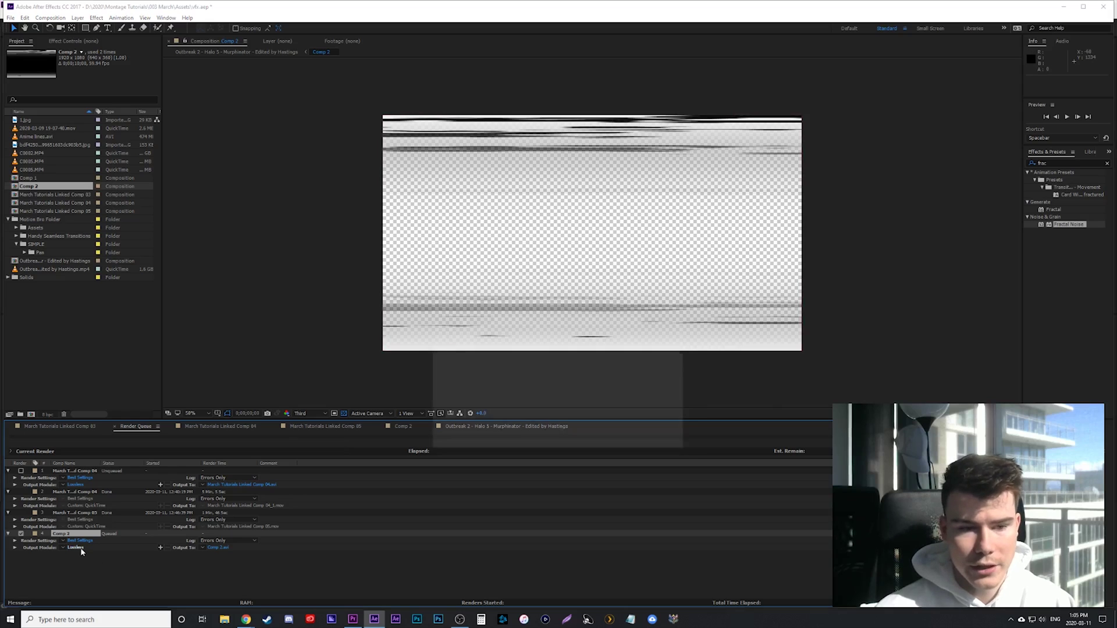
click(512, 200)
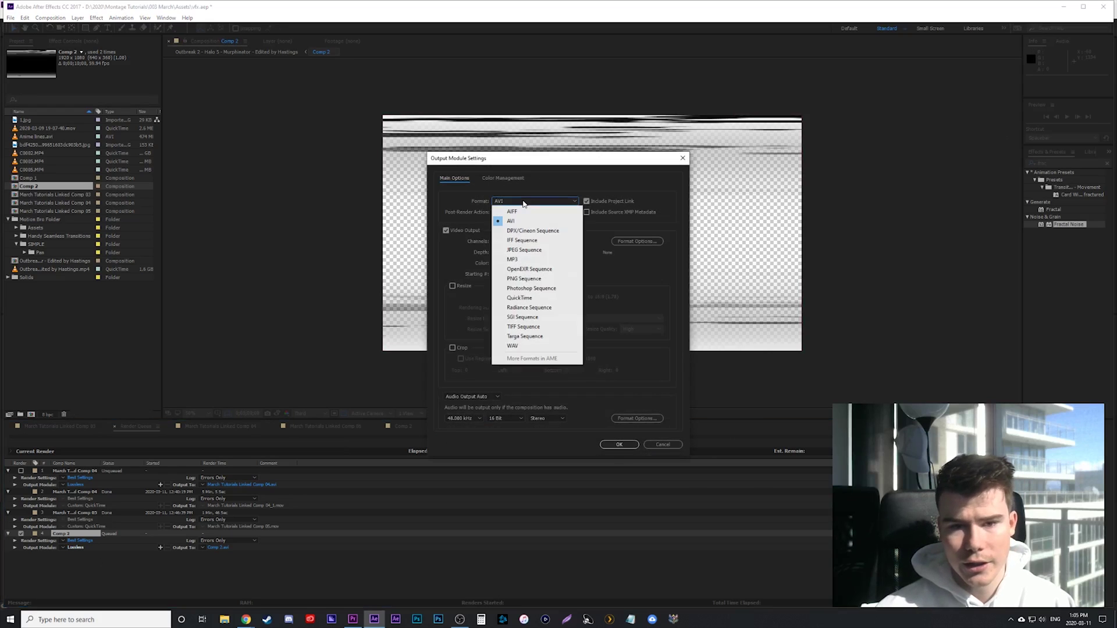
click(527, 298)
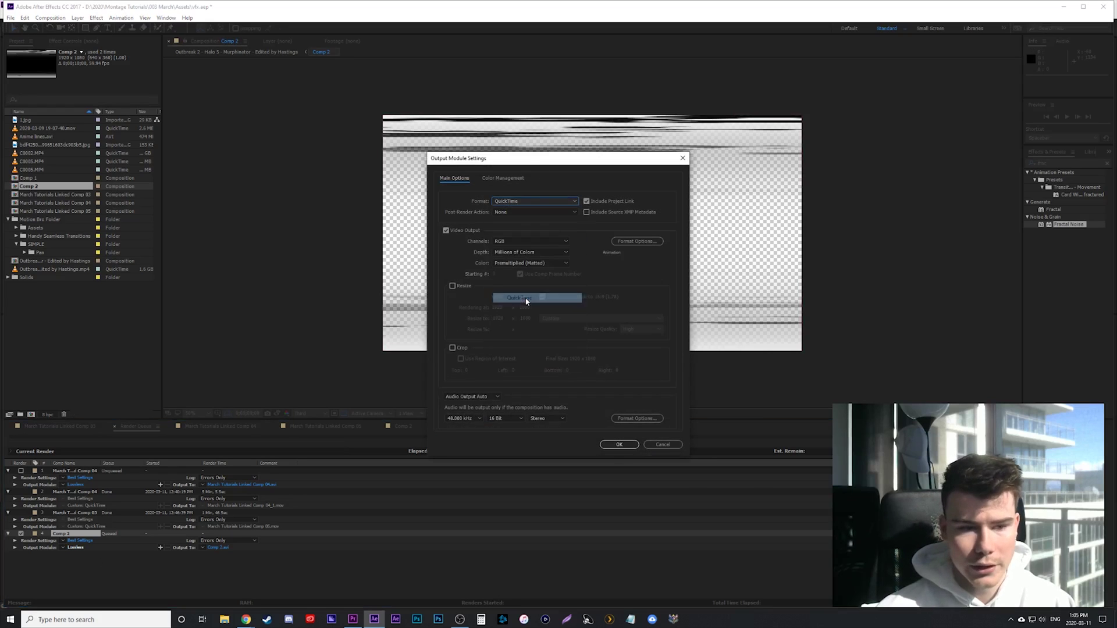
click(515, 241)
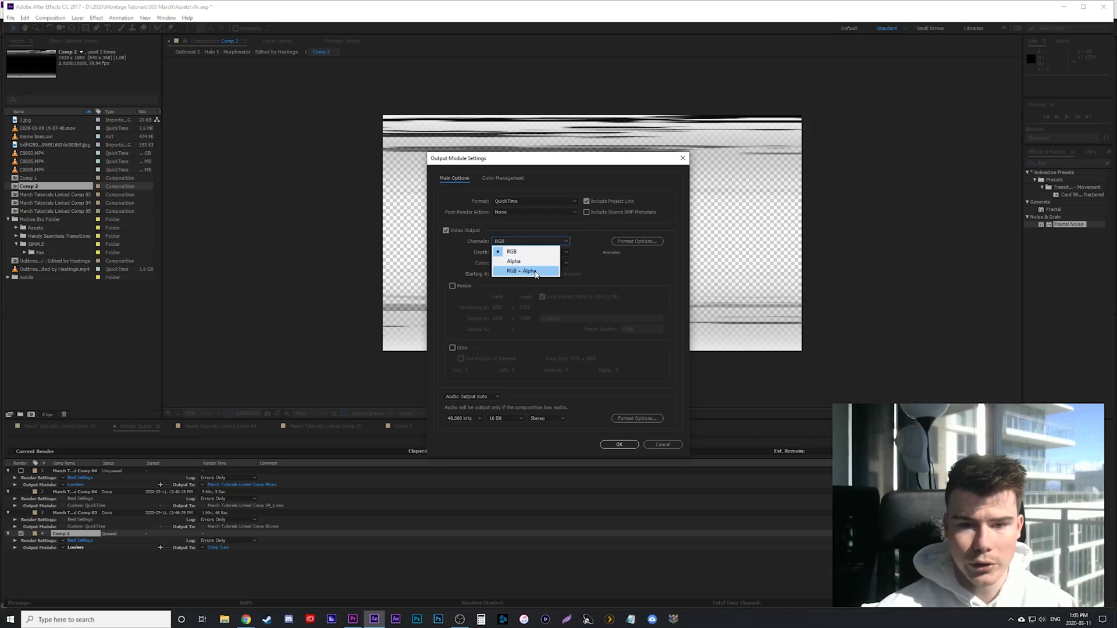
click(500, 396)
click(466, 426)
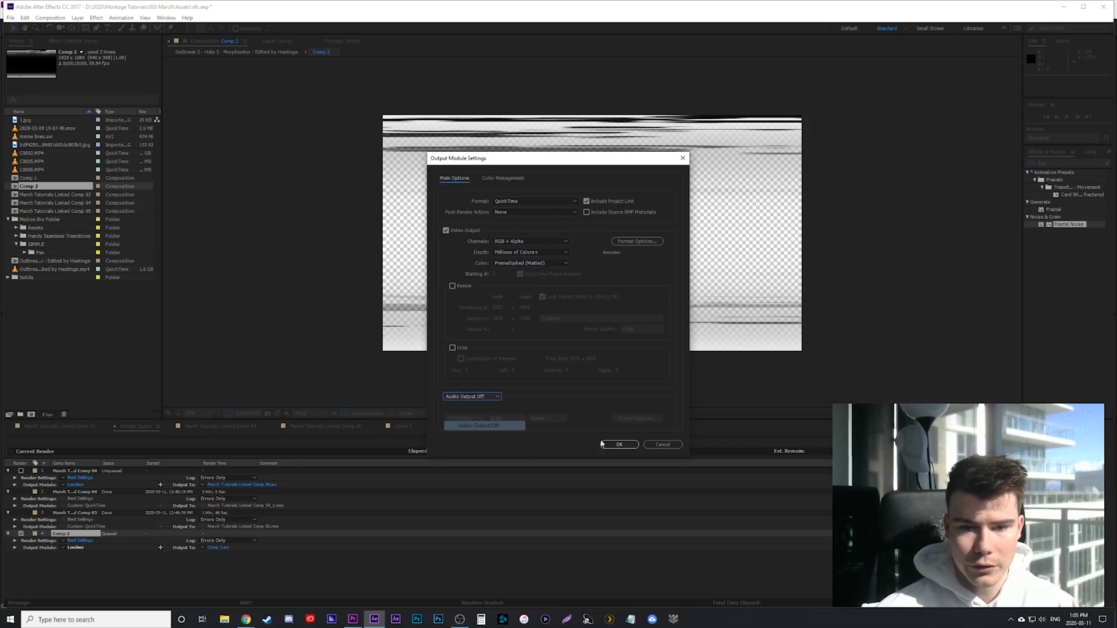
click(619, 445)
click(219, 548)
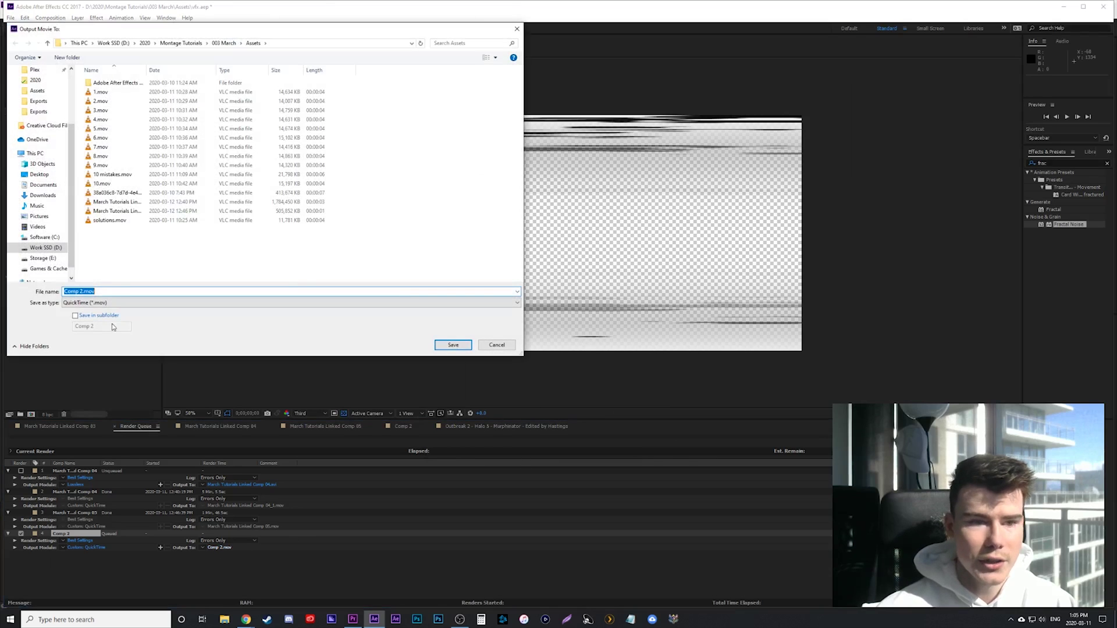
Step: Name Comp 2's render output 'Anime lines.mov' in the Assets folder and save it
text(Anime lines)
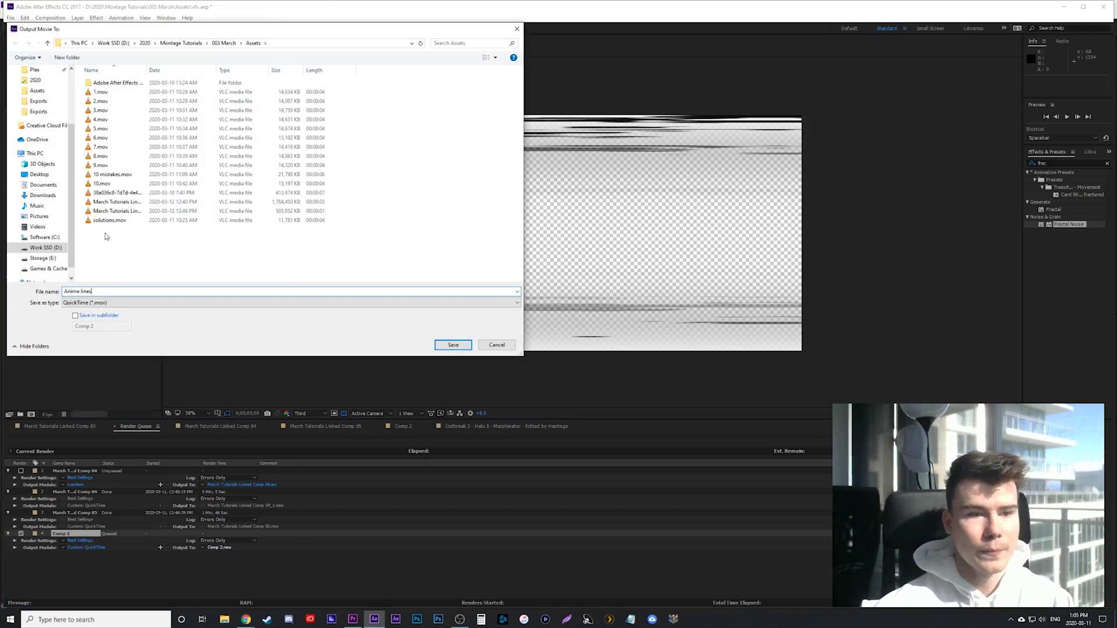
click(460, 345)
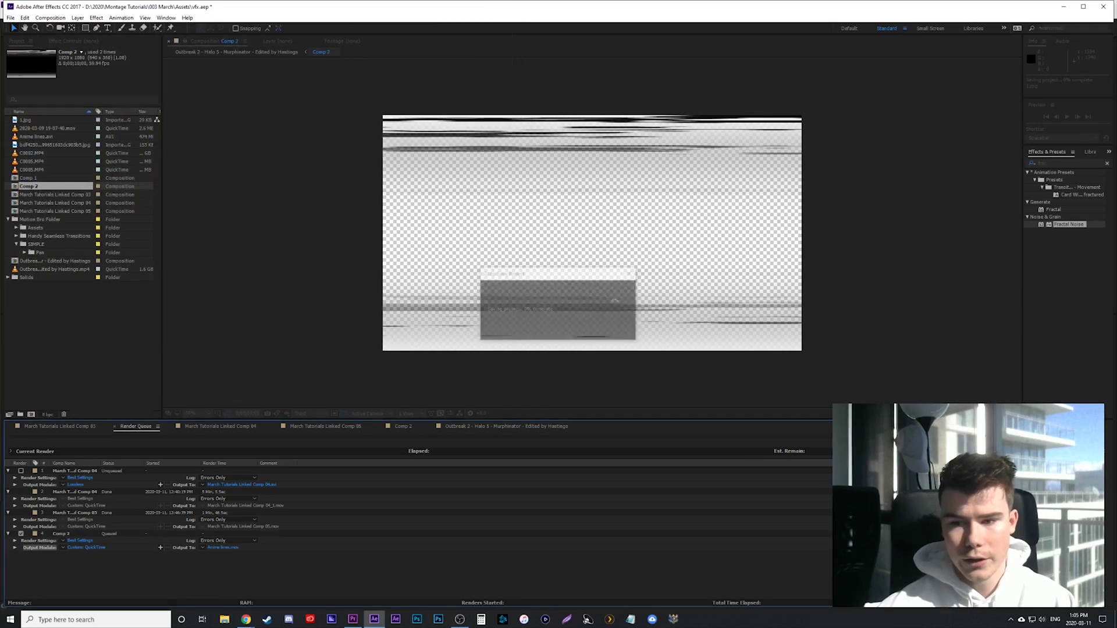